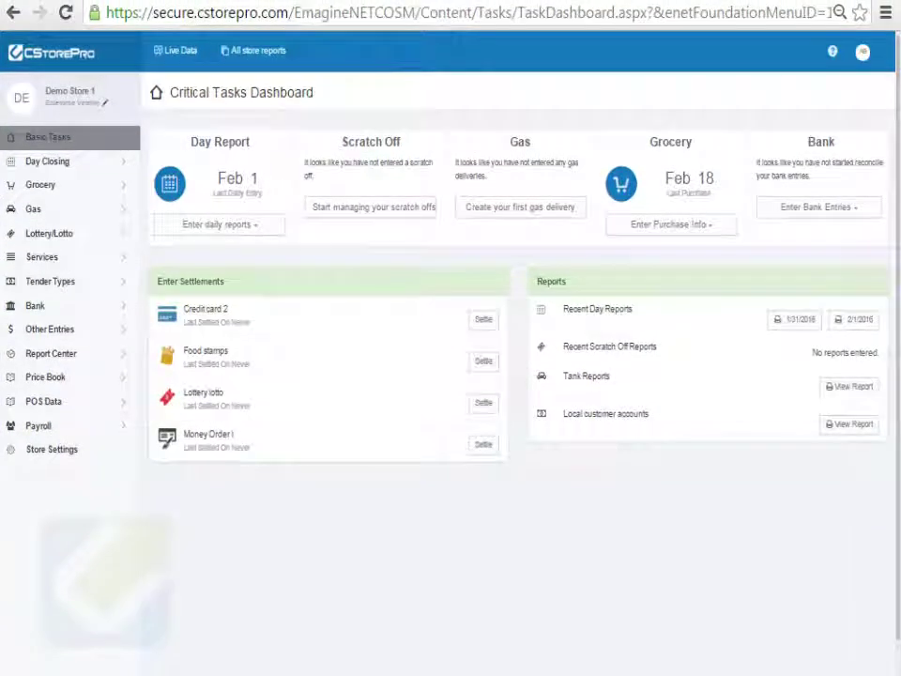
- Start configuring the store's day reports, lottery and fuel, set the sales tax rate to 0%, and continue past Bank Accounts
left_click(38, 454)
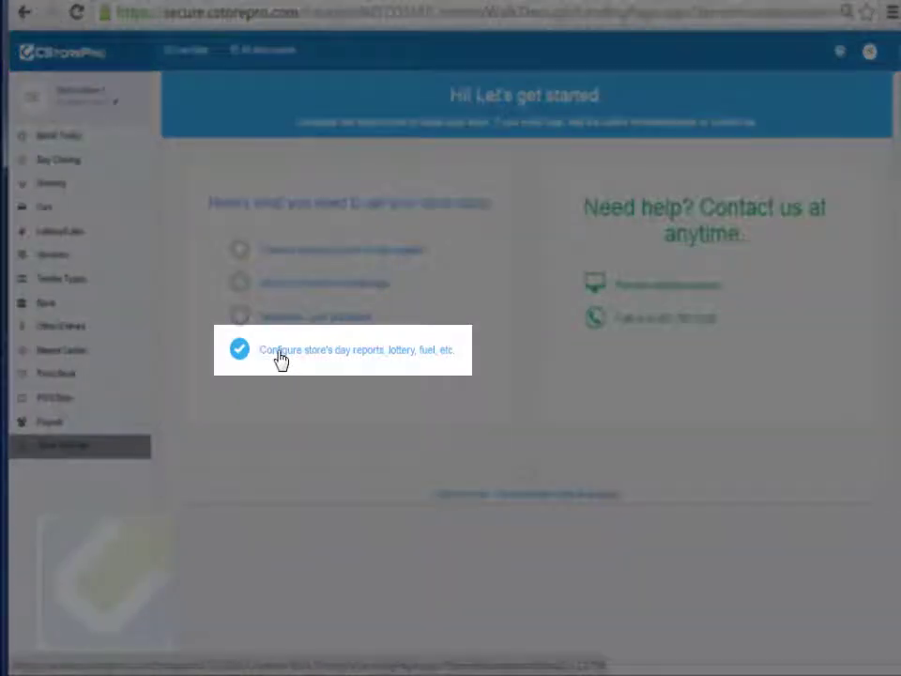
left_click(280, 359)
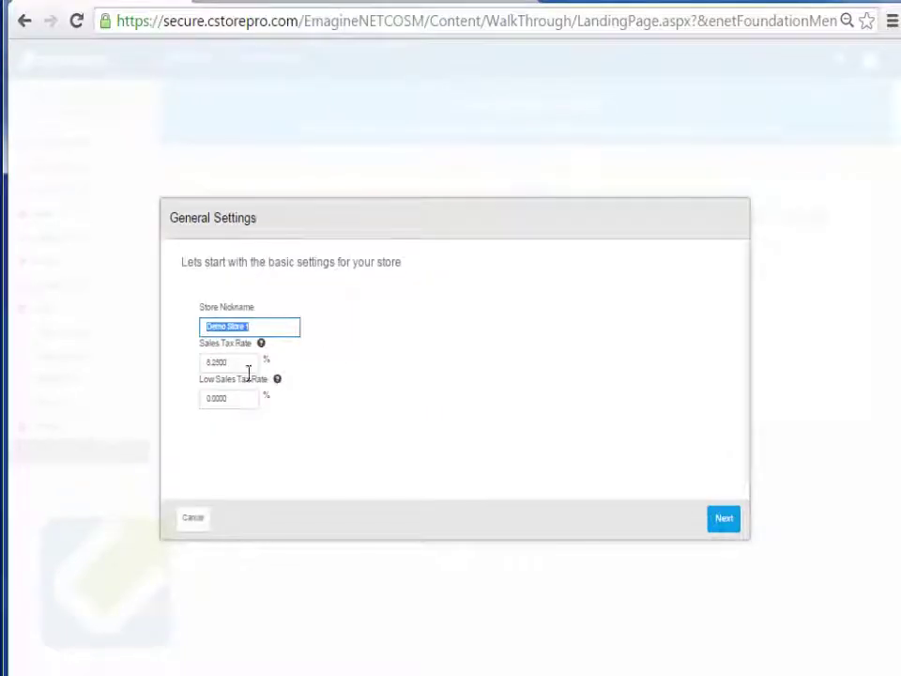
left_click(276, 328)
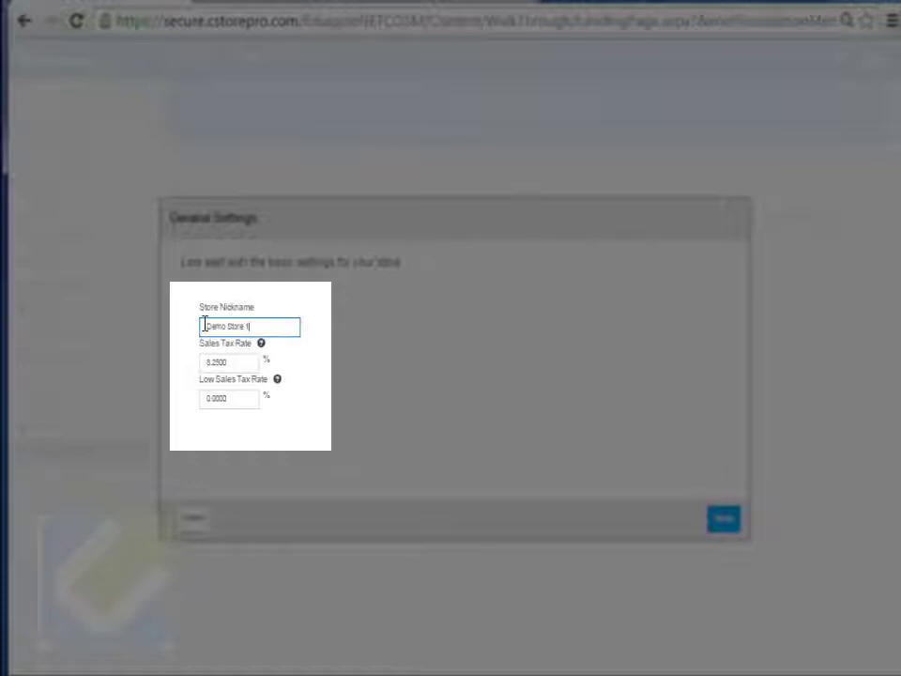
left_click(243, 404)
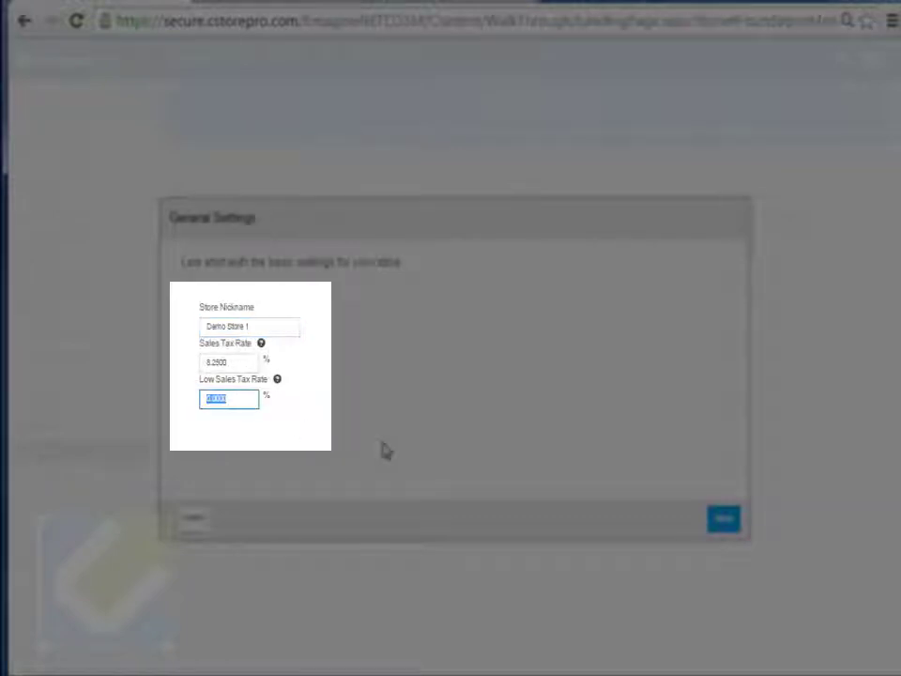
left_click(240, 363)
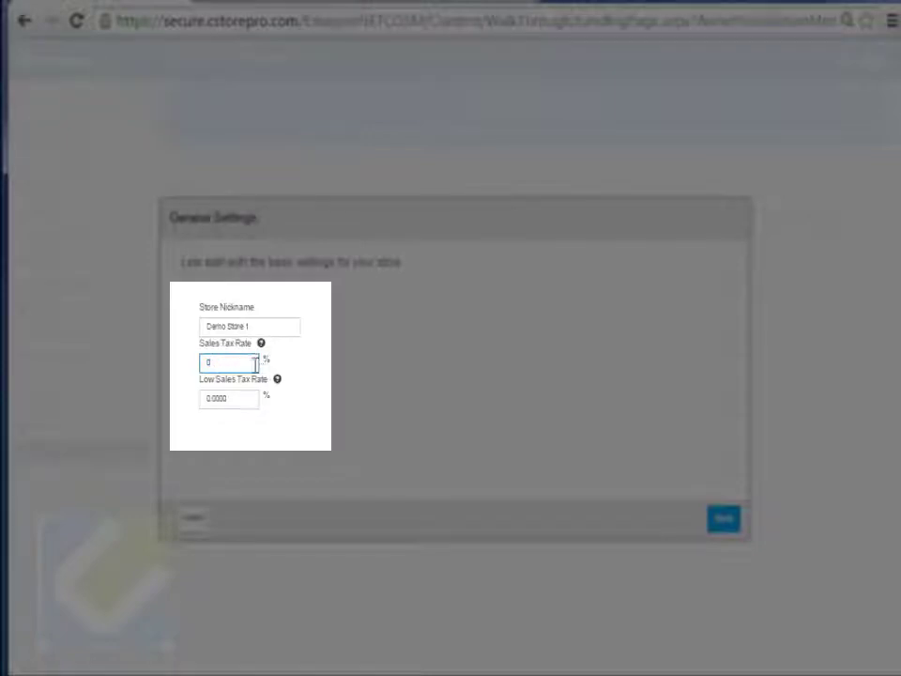
mouse_move(262, 349)
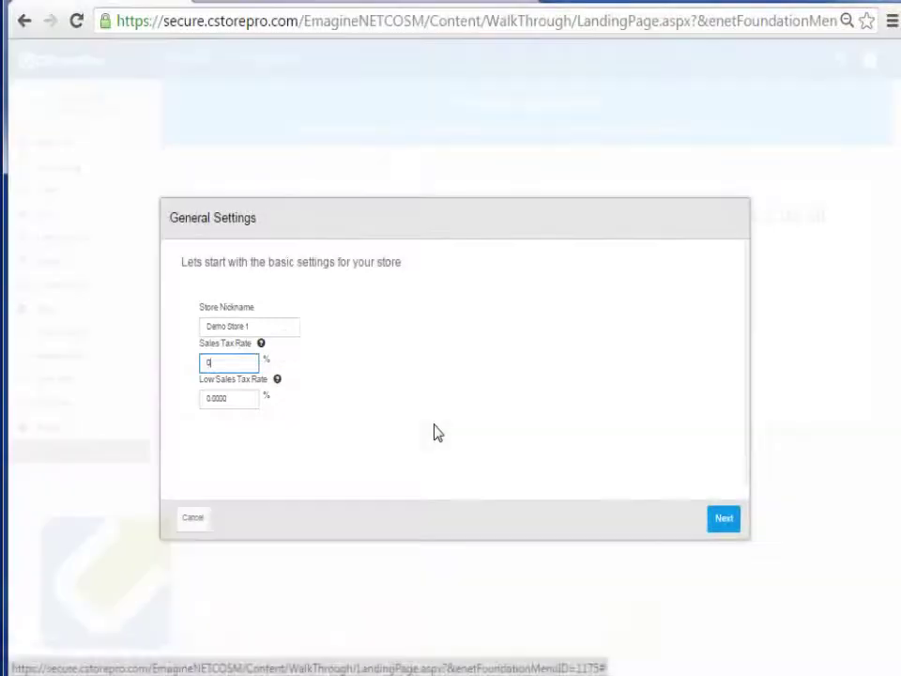
left_click(724, 523)
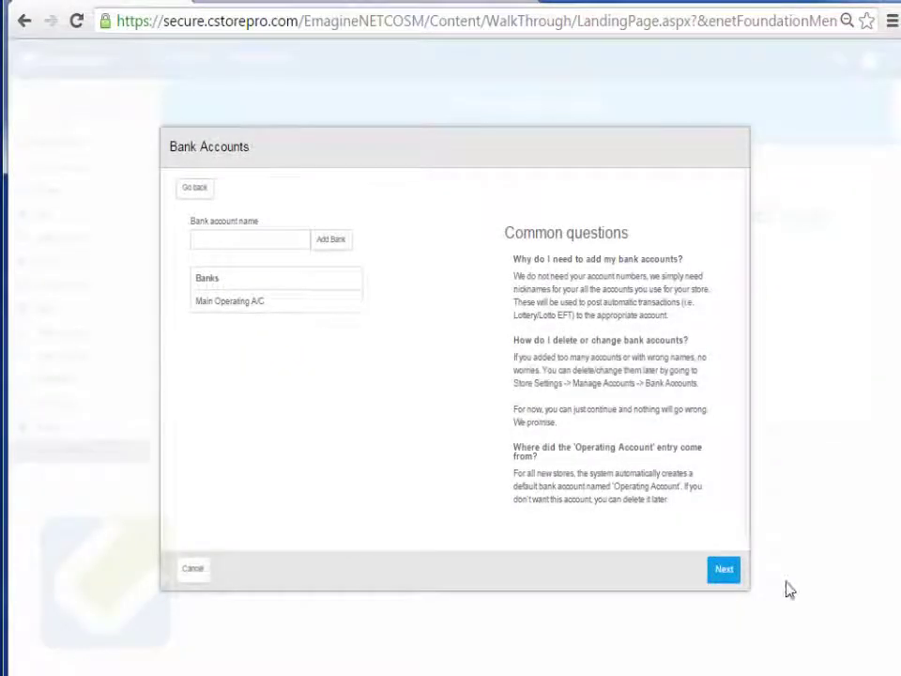
left_click(723, 569)
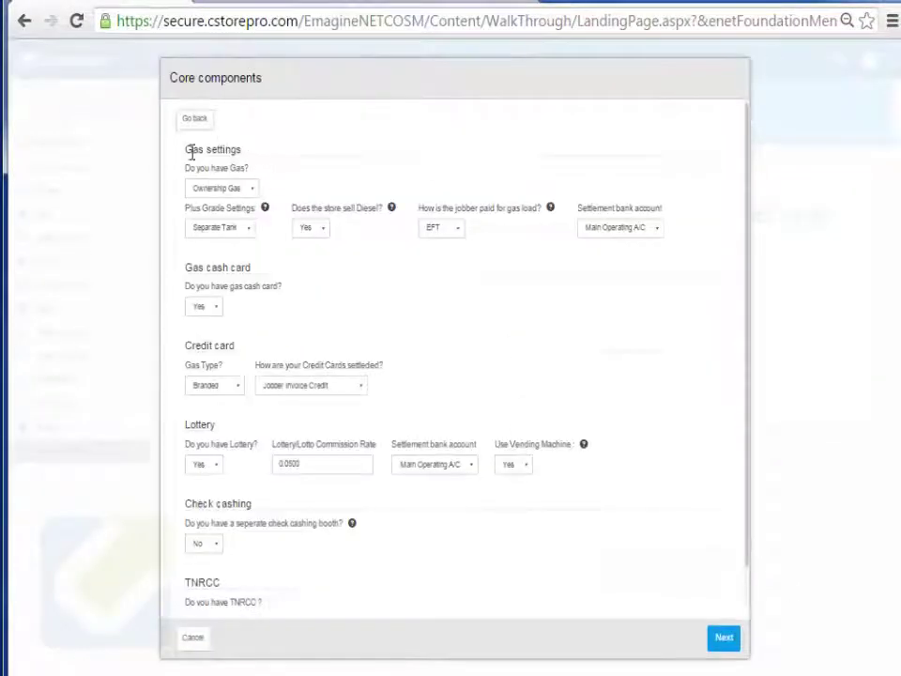
- Switch the store's gas setting to Agent Gas and return it to Ownership Gas
left_click(239, 190)
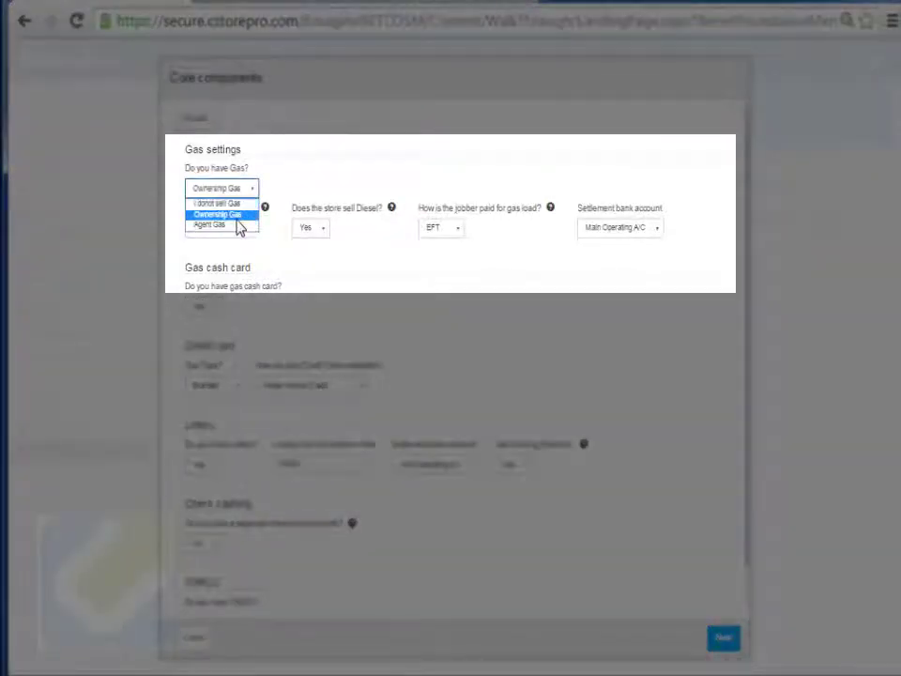
left_click(234, 215)
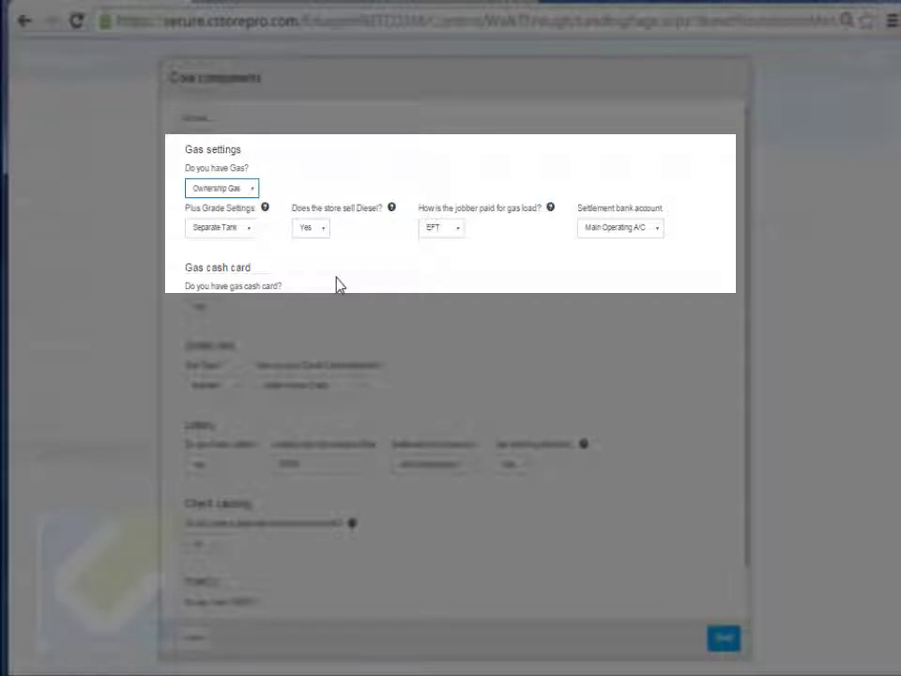
left_click(248, 191)
left_click(242, 225)
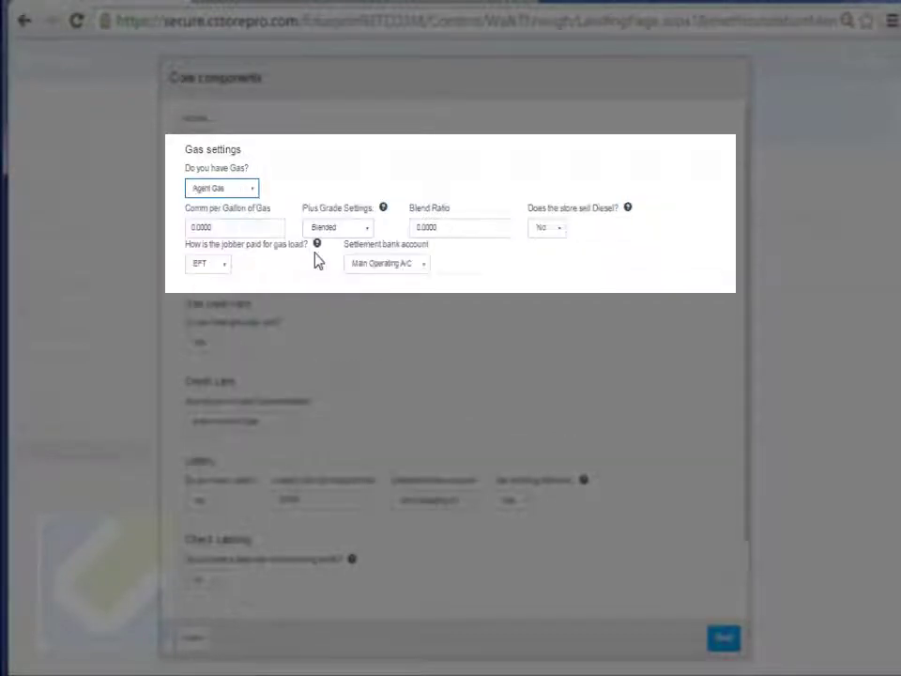
left_click(248, 195)
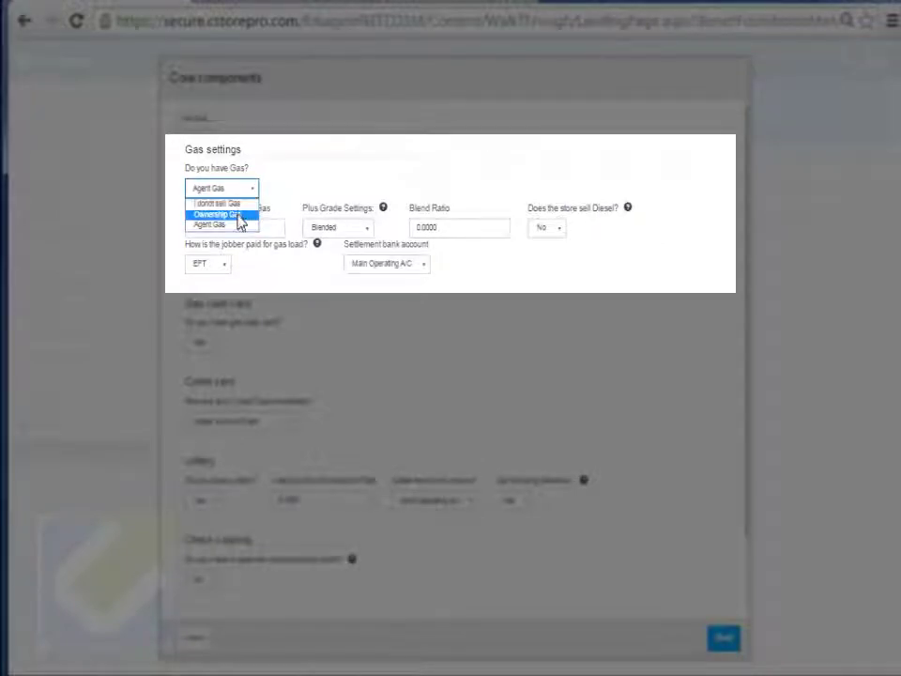
left_click(236, 214)
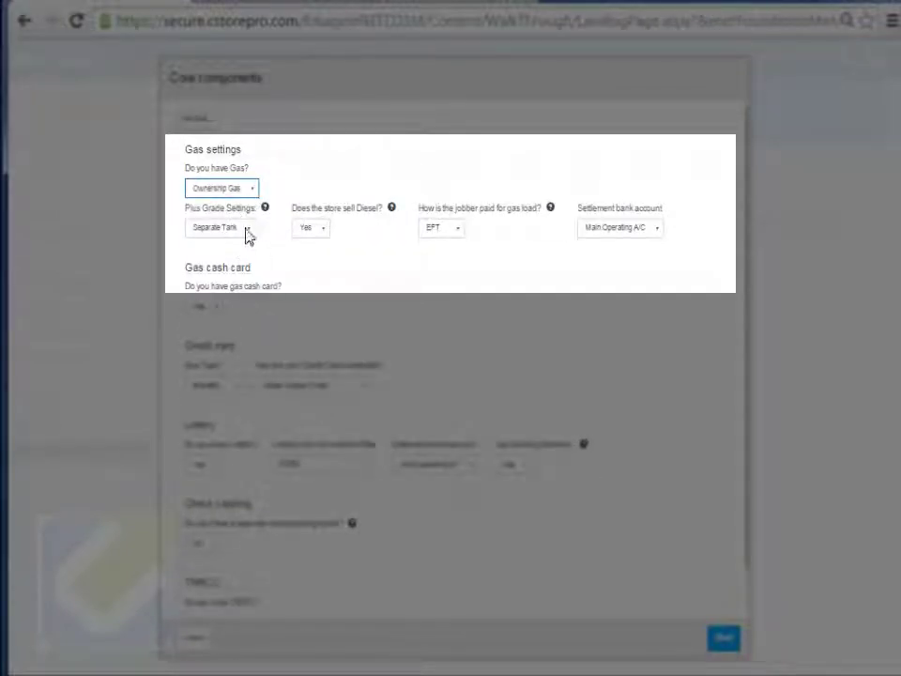
- Set the plus grade setting to Blended and select the blend ratio value
left_click(246, 234)
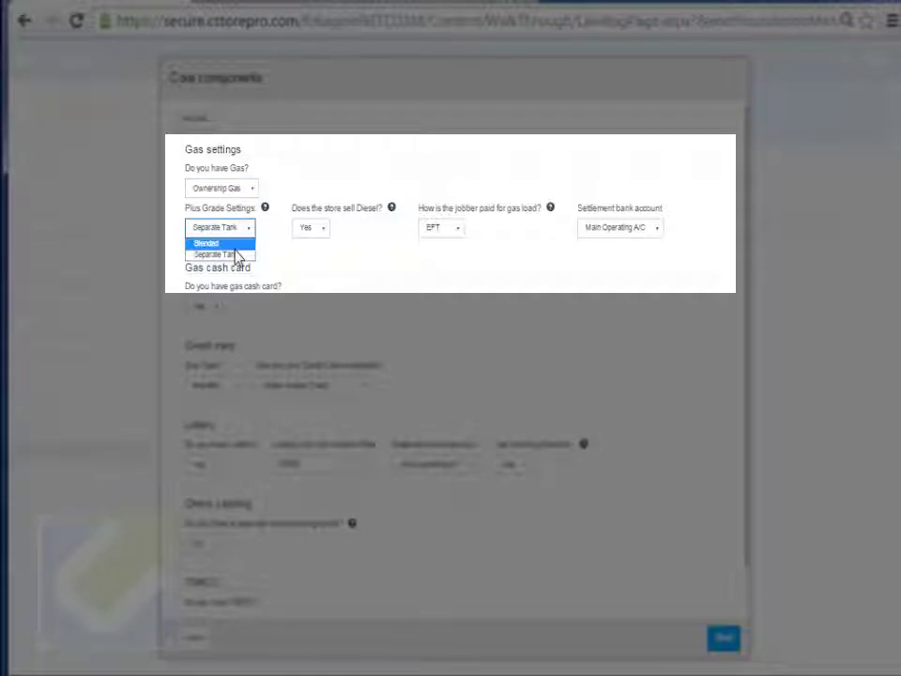
left_click(232, 245)
double_click(347, 236)
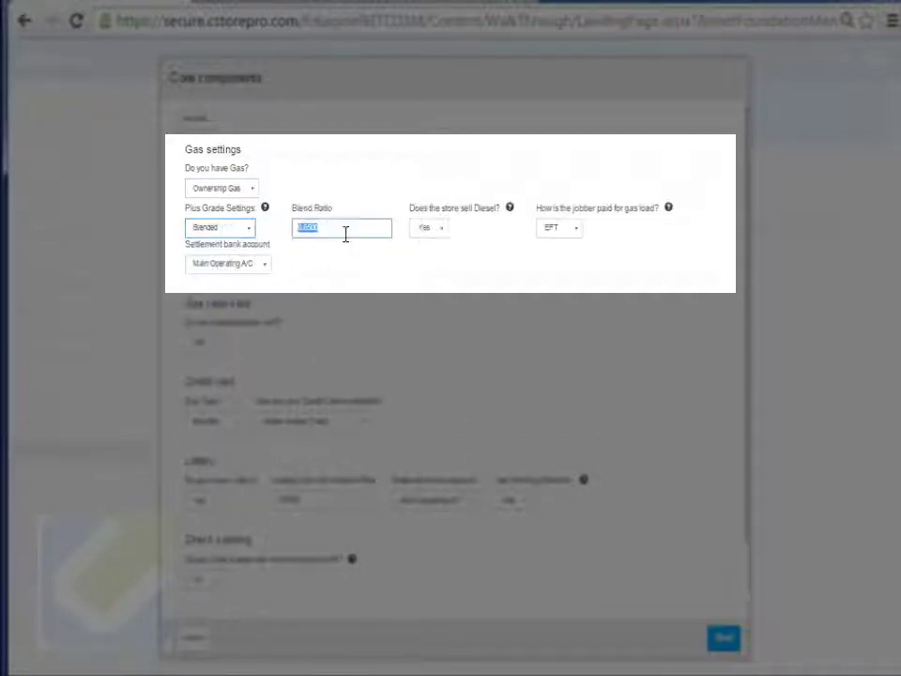
- Check the available options for diesel sales, jobber payment for gas loads, and the gas settlement bank account
left_click(430, 228)
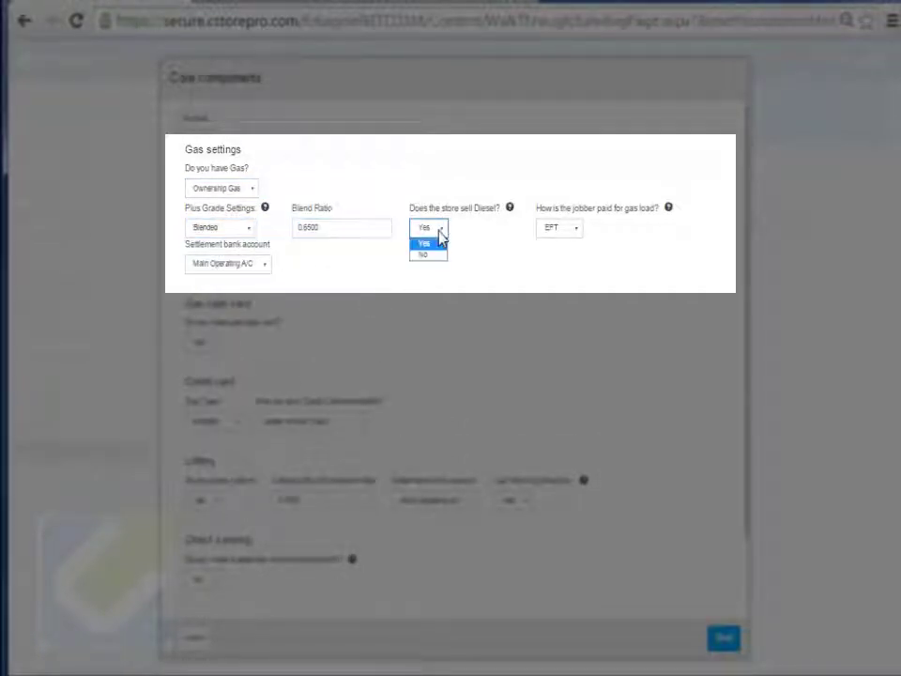
left_click(563, 234)
left_click(563, 234)
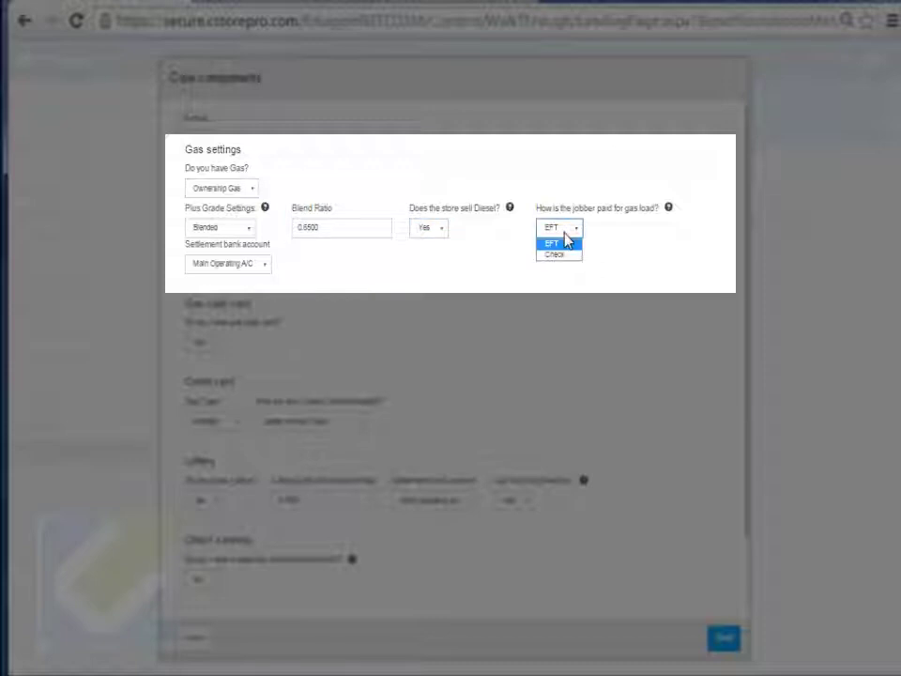
left_click(461, 275)
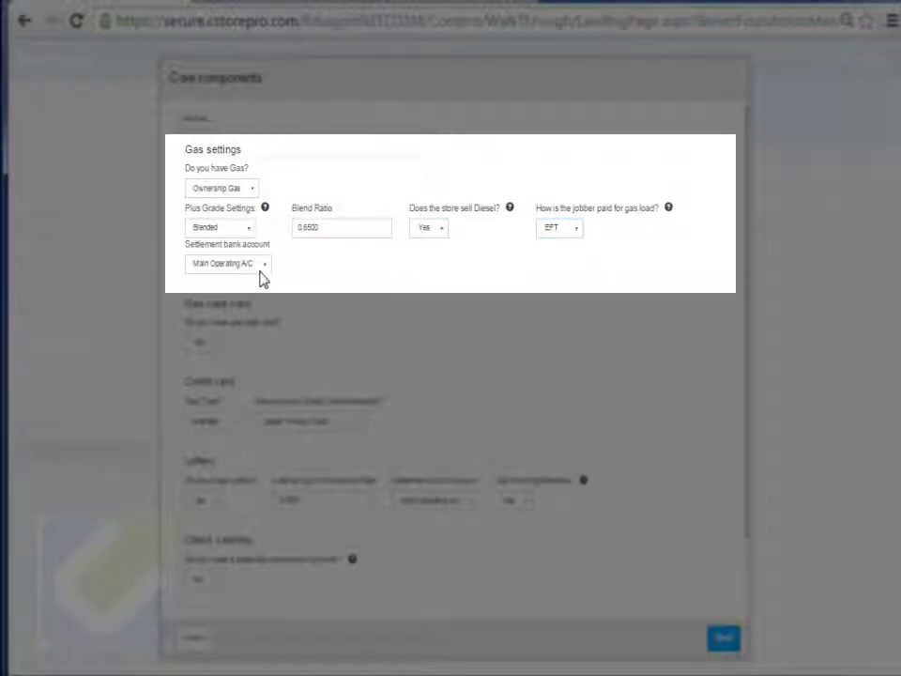
left_click(261, 268)
left_click(405, 277)
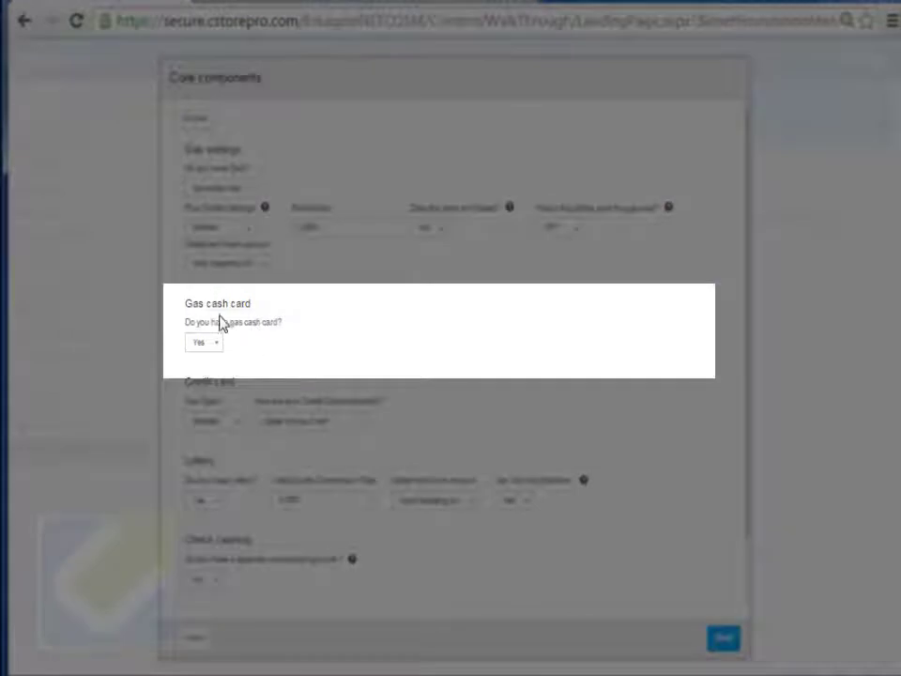
- Set the gas cash card option to No
left_click(203, 346)
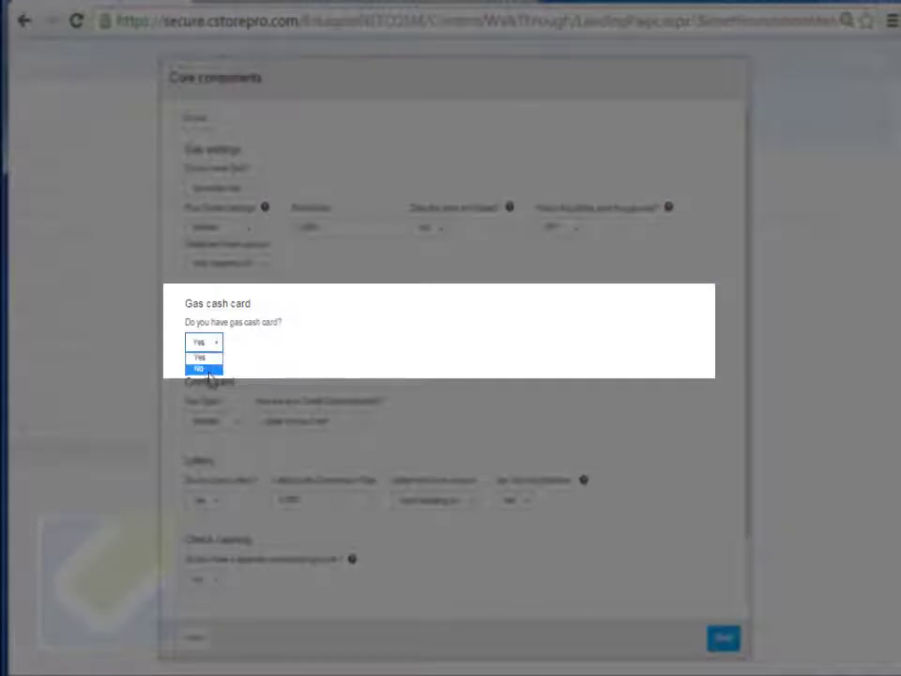
left_click(207, 369)
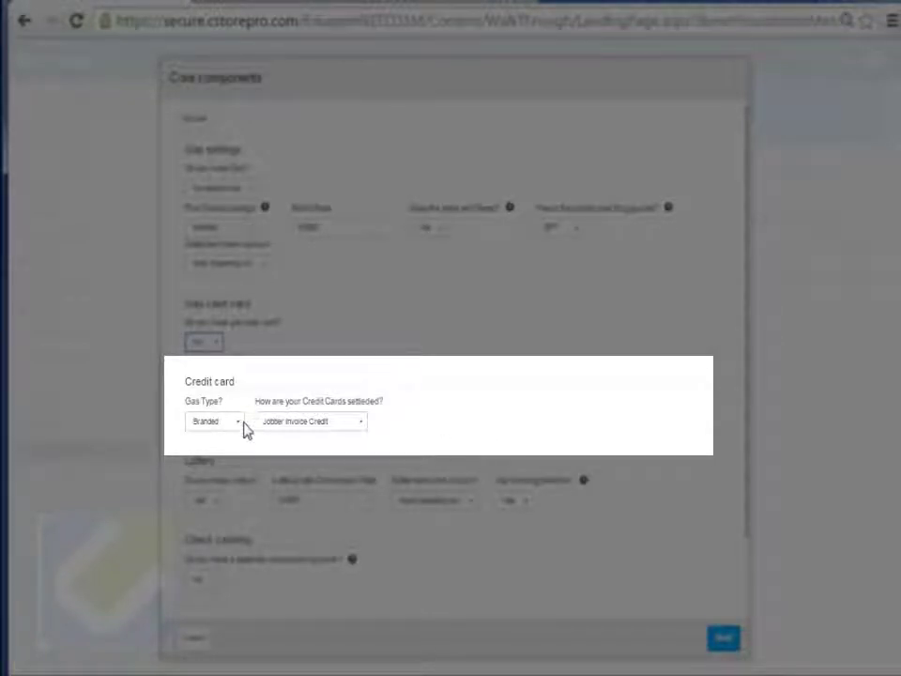
- Try Unbranded gas with both settlement methods, and set Branded with credit cards settled Directly In My Bank Account, Manually
left_click(235, 422)
left_click(224, 448)
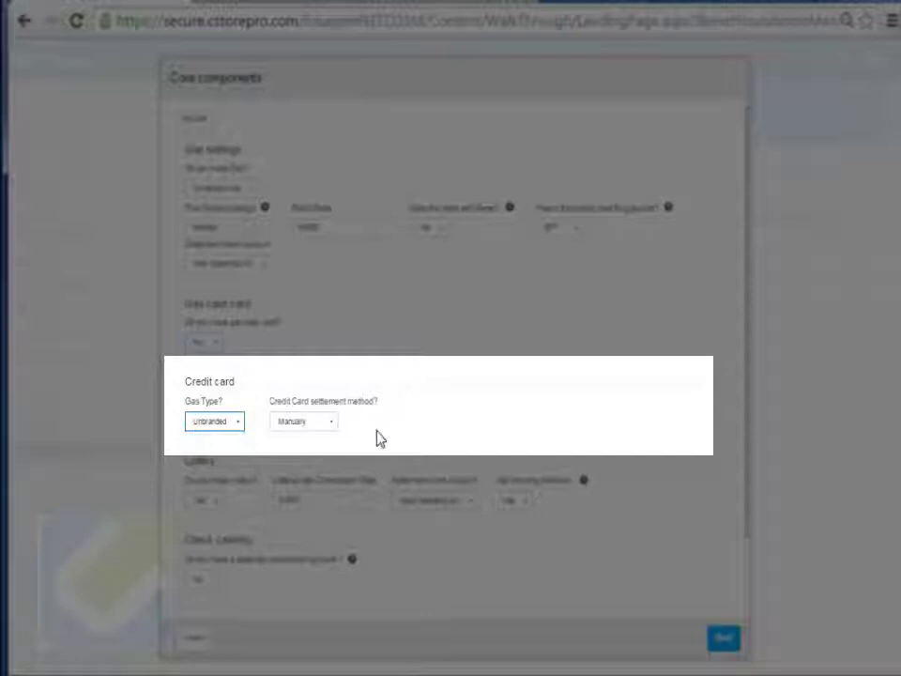
left_click(313, 425)
left_click(322, 438)
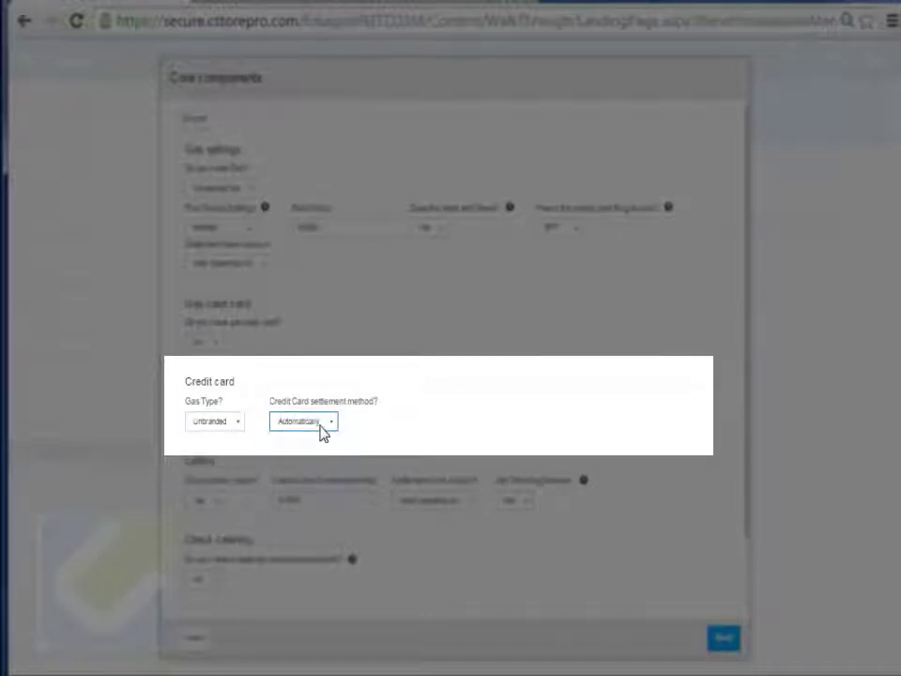
left_click(321, 425)
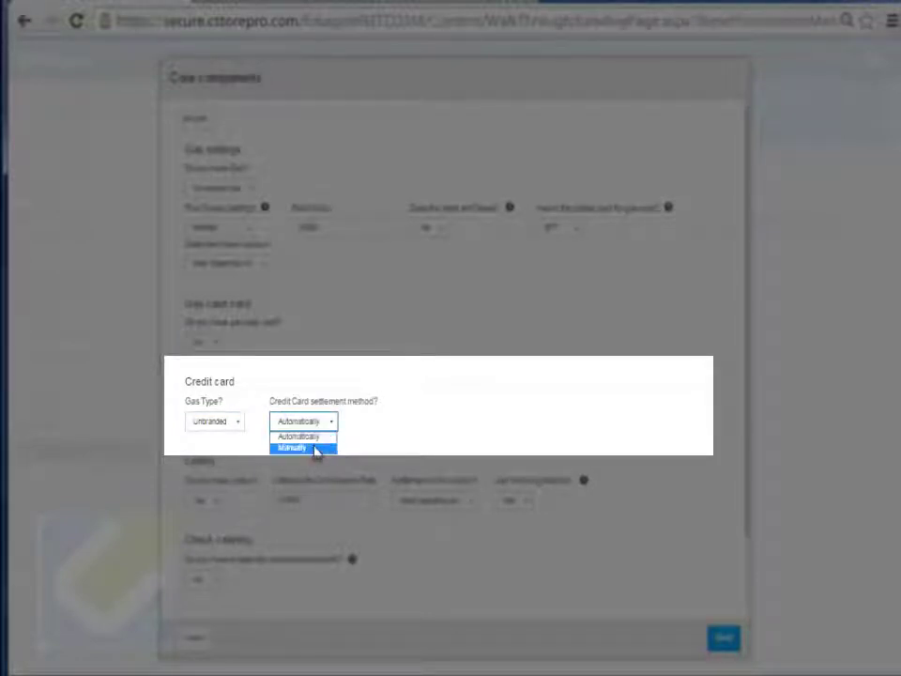
left_click(315, 448)
left_click(234, 427)
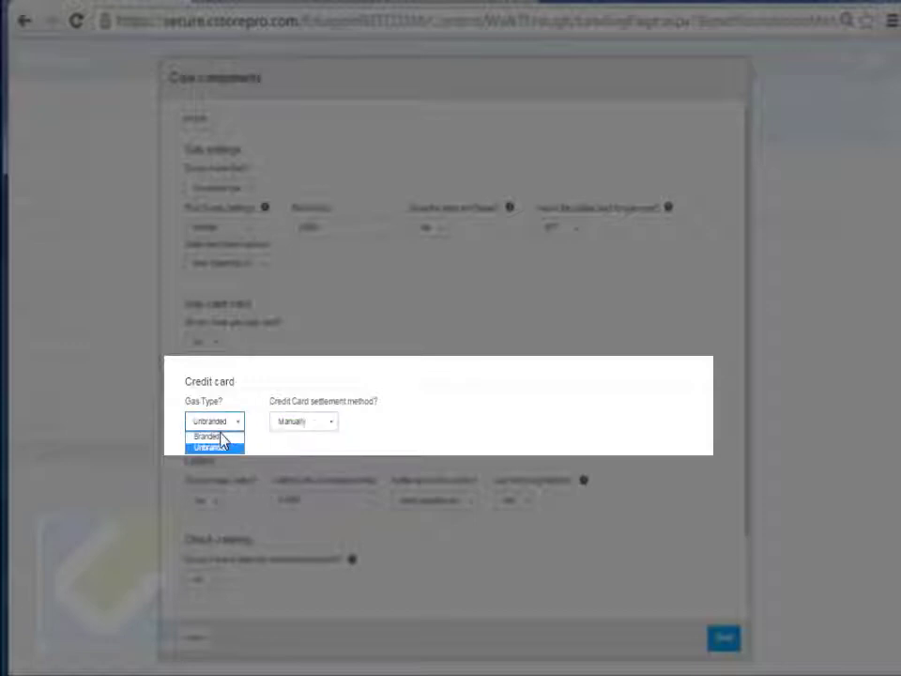
left_click(230, 438)
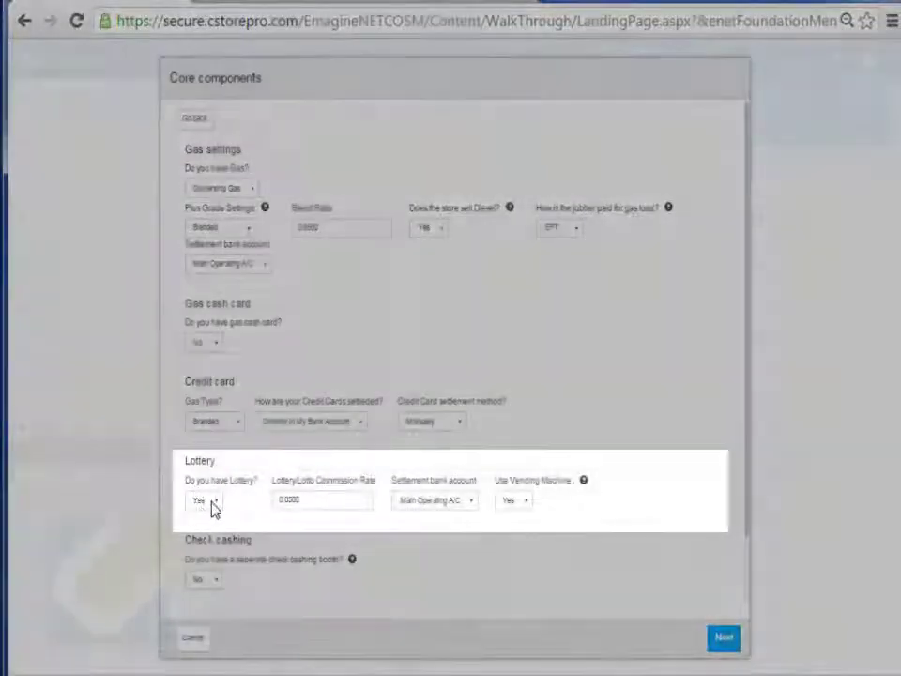
- Choose Yes for having lottery and select the lottery/lotto commission rate value
left_click(212, 502)
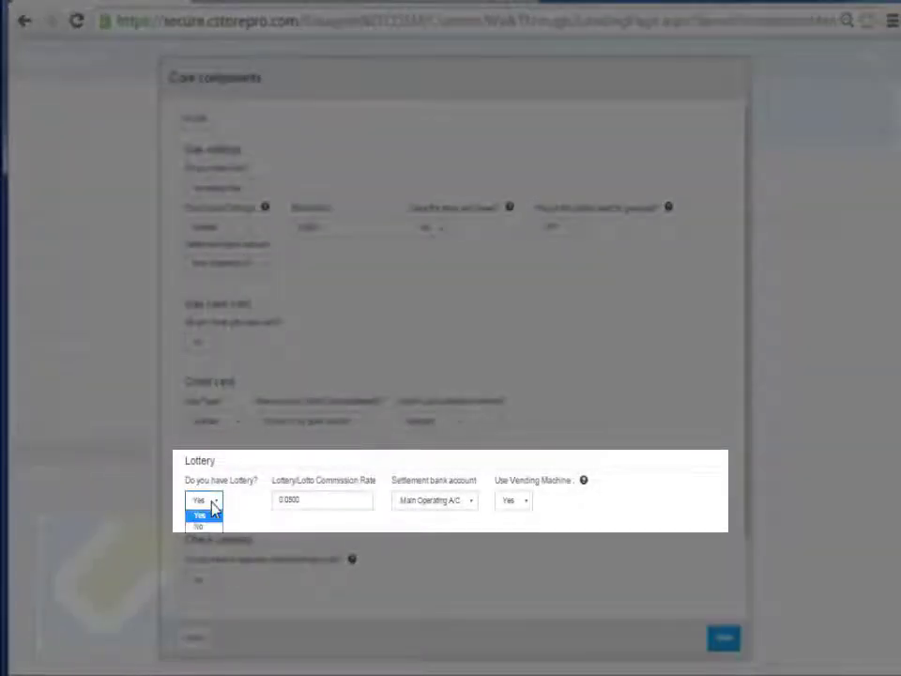
left_click(208, 514)
double_click(308, 502)
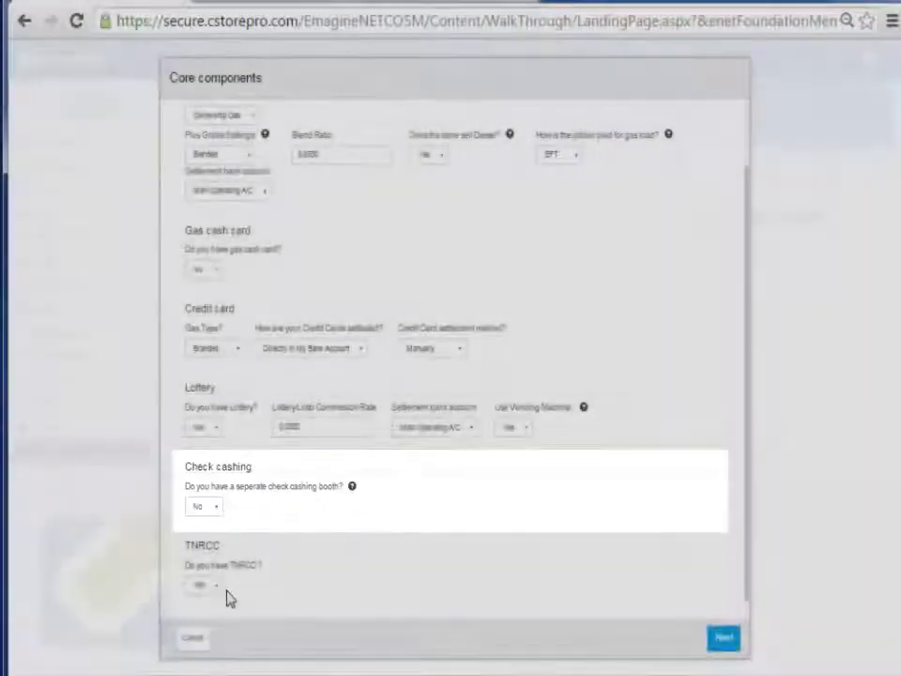
- Review the TNRCC question and continue to the money services settings
left_click(221, 591)
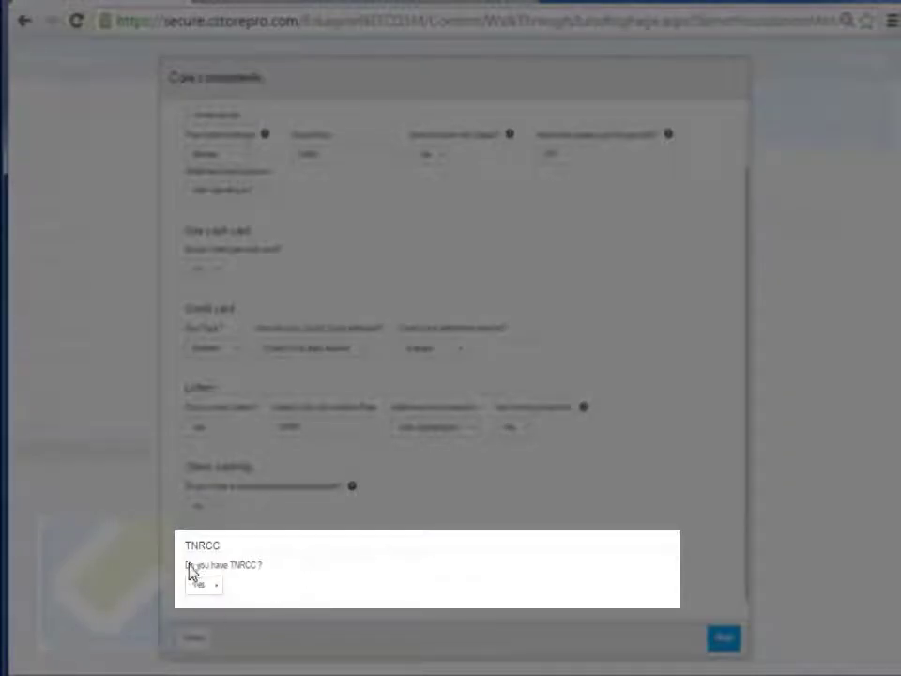
left_click_drag(186, 566, 252, 567)
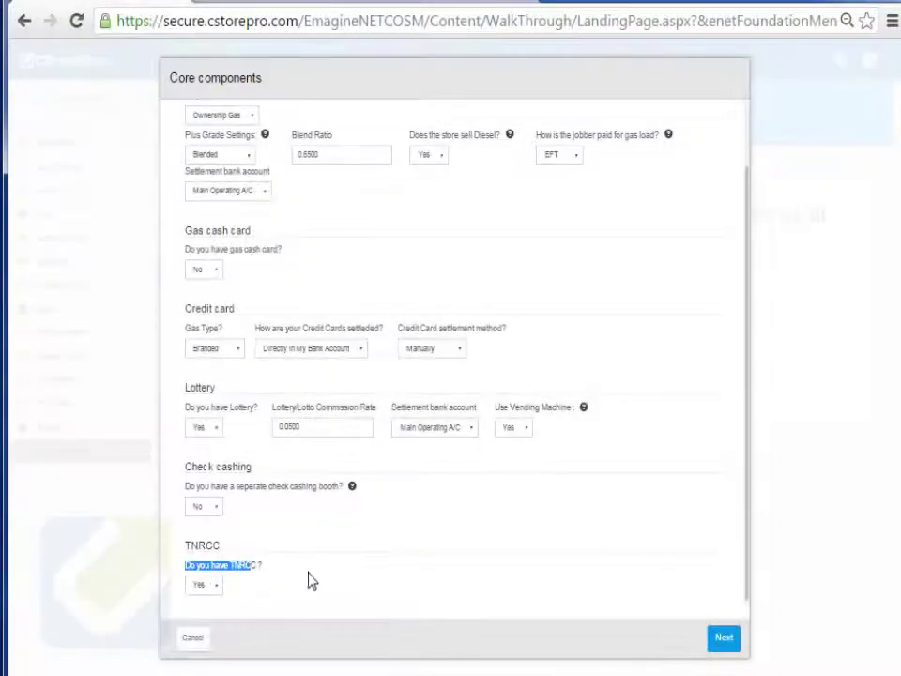
left_click(722, 637)
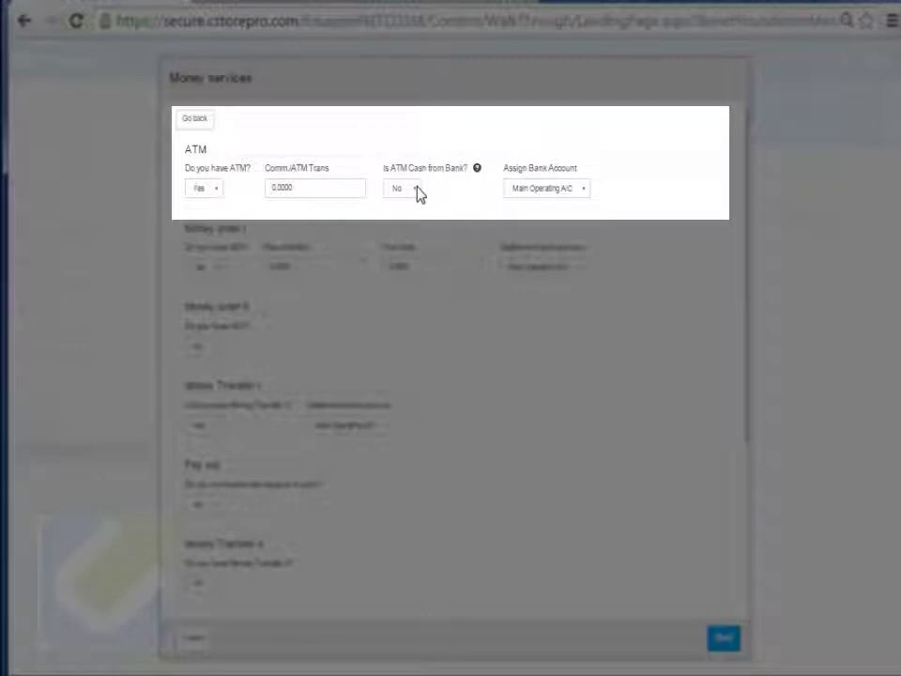
- Check the ATM's bank account choices and set both Money order I and Money Transfer I to No
left_click(551, 191)
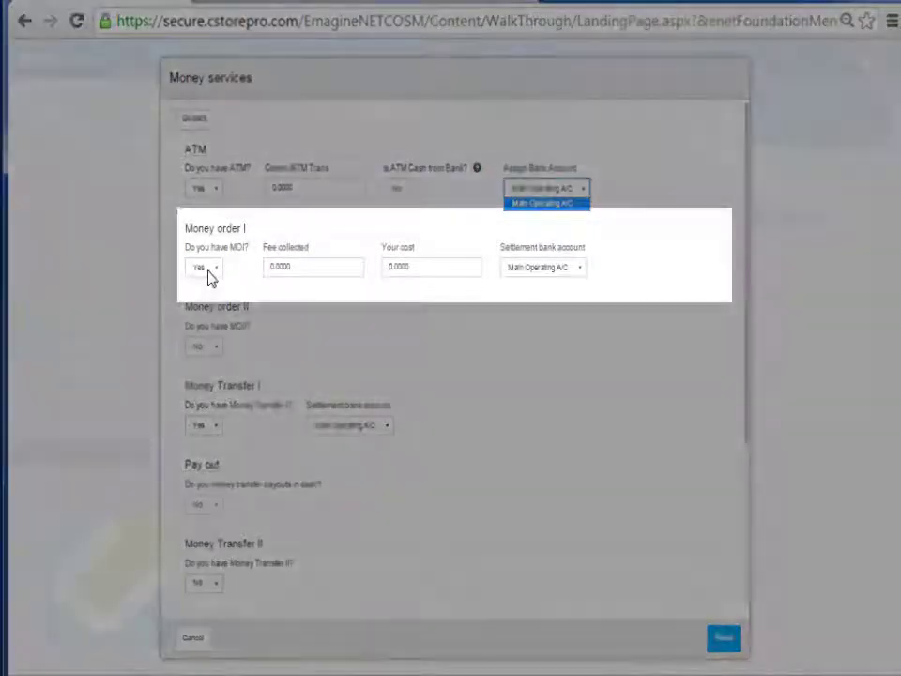
left_click(206, 270)
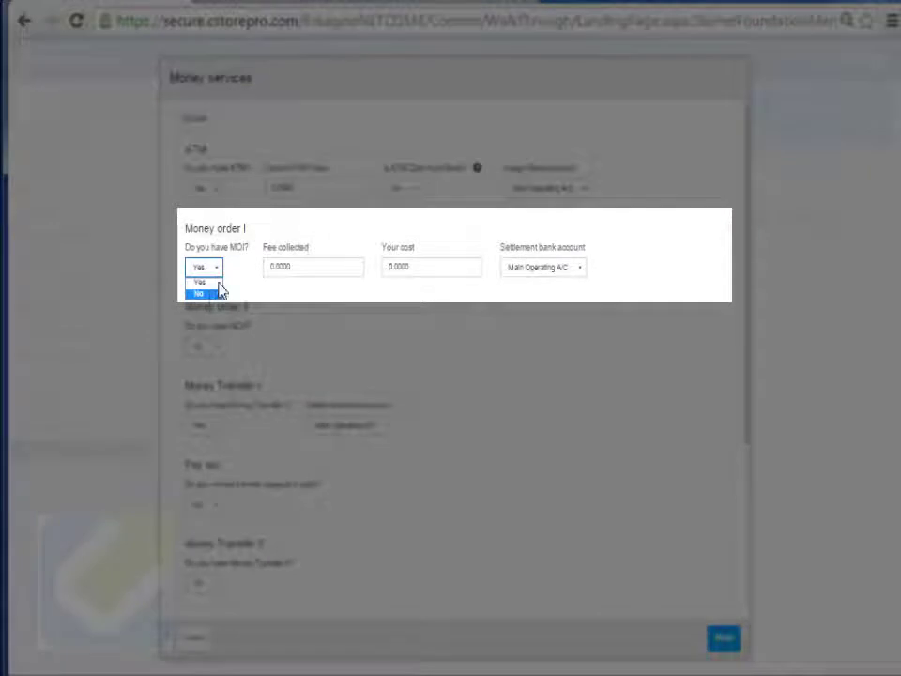
left_click(201, 293)
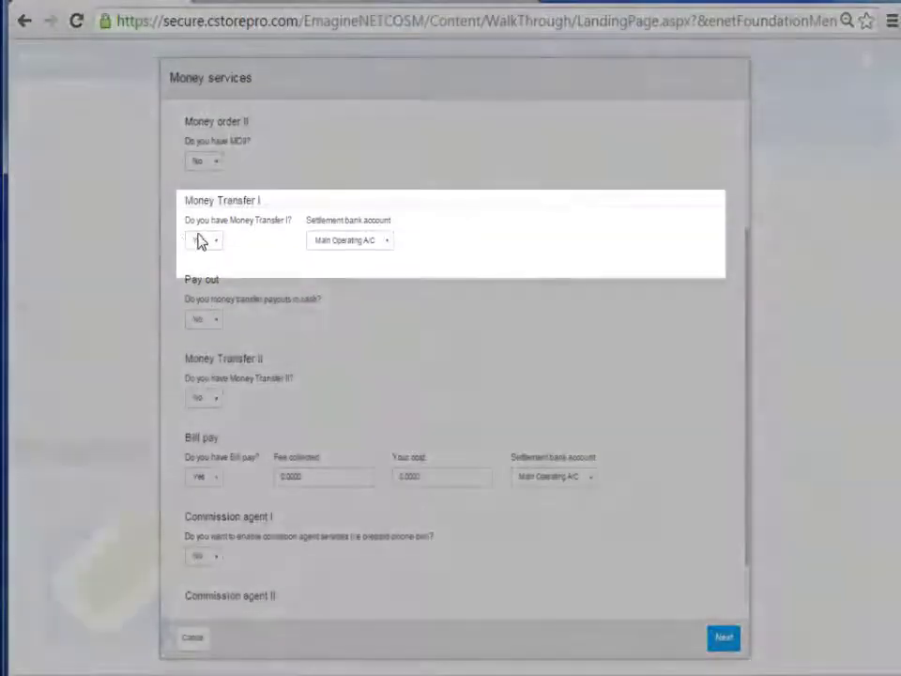
left_click(200, 243)
left_click(201, 263)
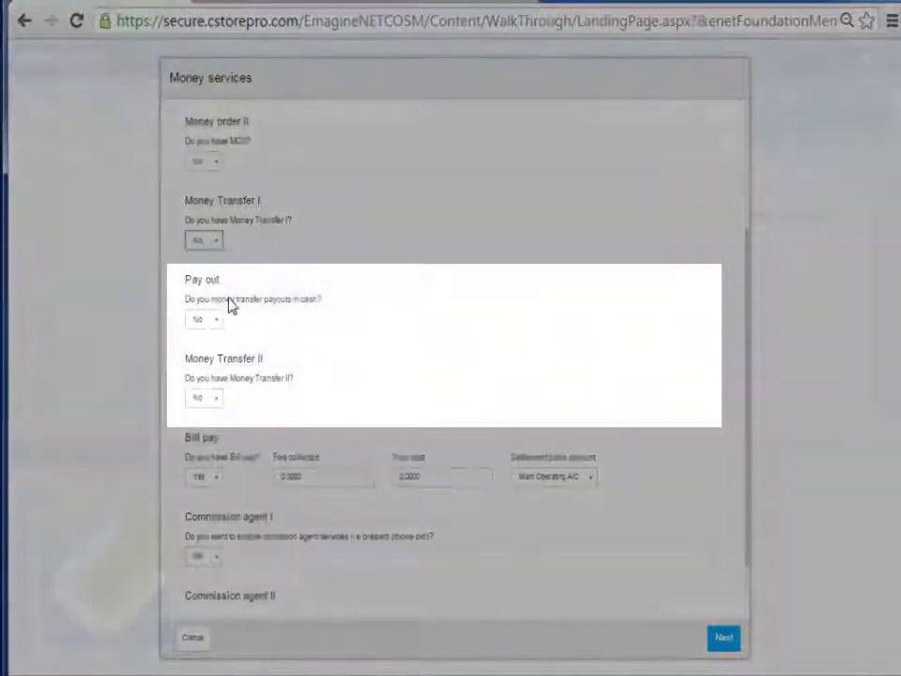
- Review the money transfer payout question, set Bill pay to No and continue to the payment type settings
left_click_drag(191, 298, 395, 326)
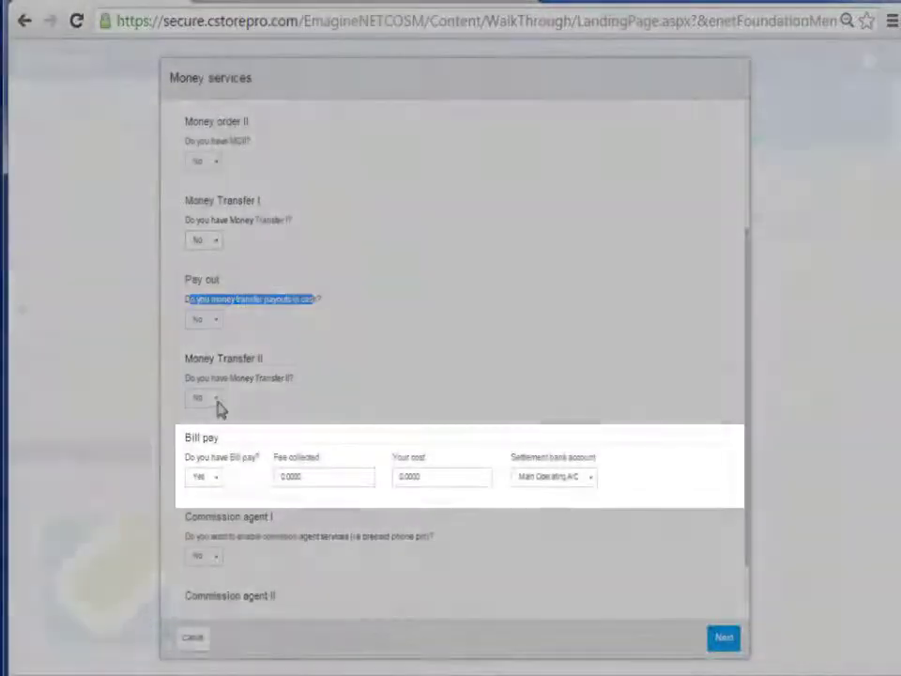
left_click(208, 478)
left_click(202, 489)
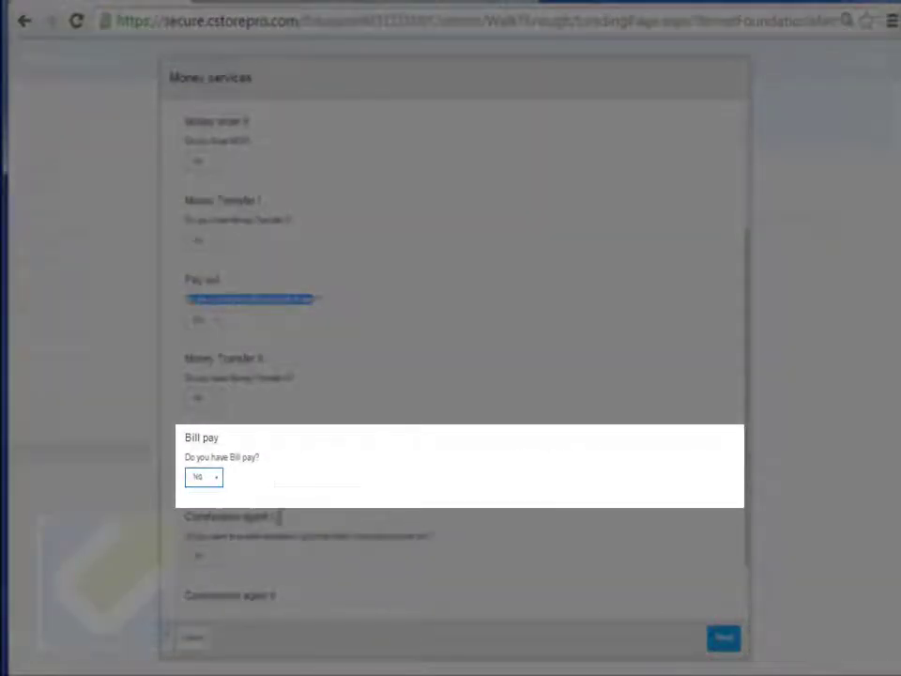
scroll(741, 539, "down", 1)
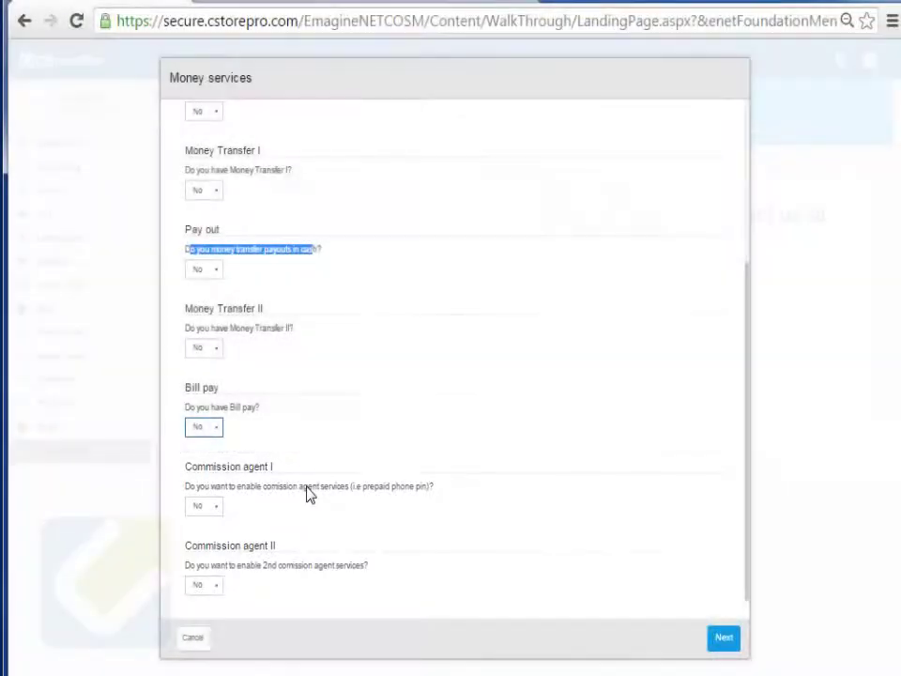
left_click(724, 638)
- Set the second credit card merchant account to No in the payment types and finish the store setup
left_click_drag(547, 433, 251, 176)
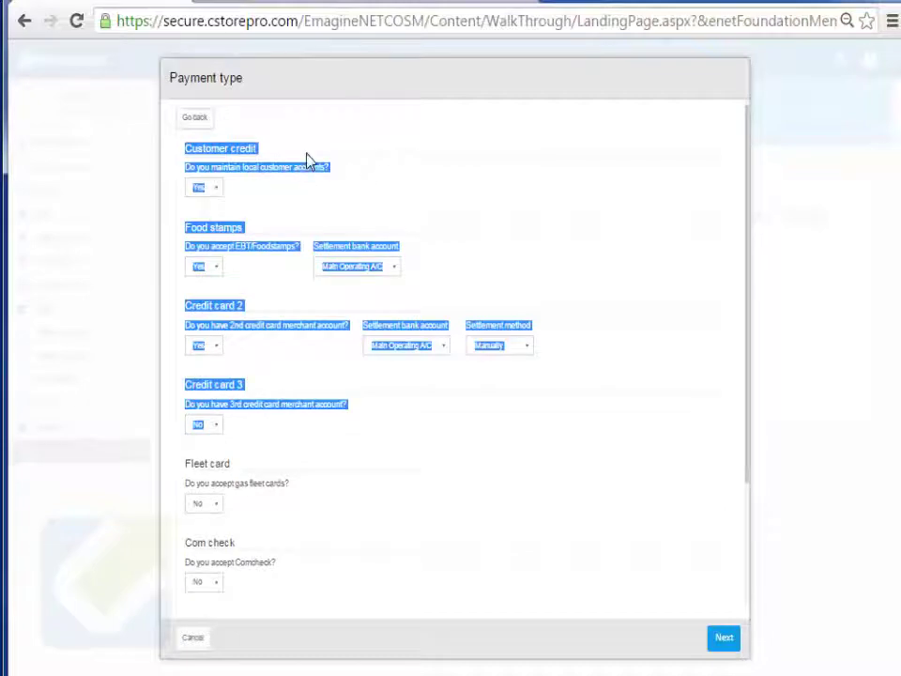
left_click(400, 157)
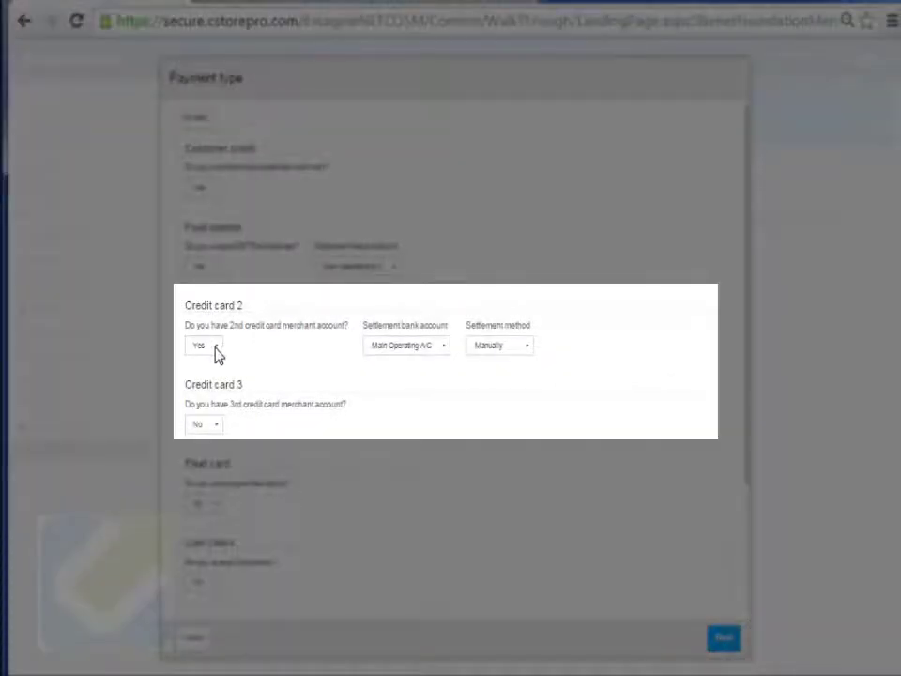
left_click(206, 346)
left_click(199, 371)
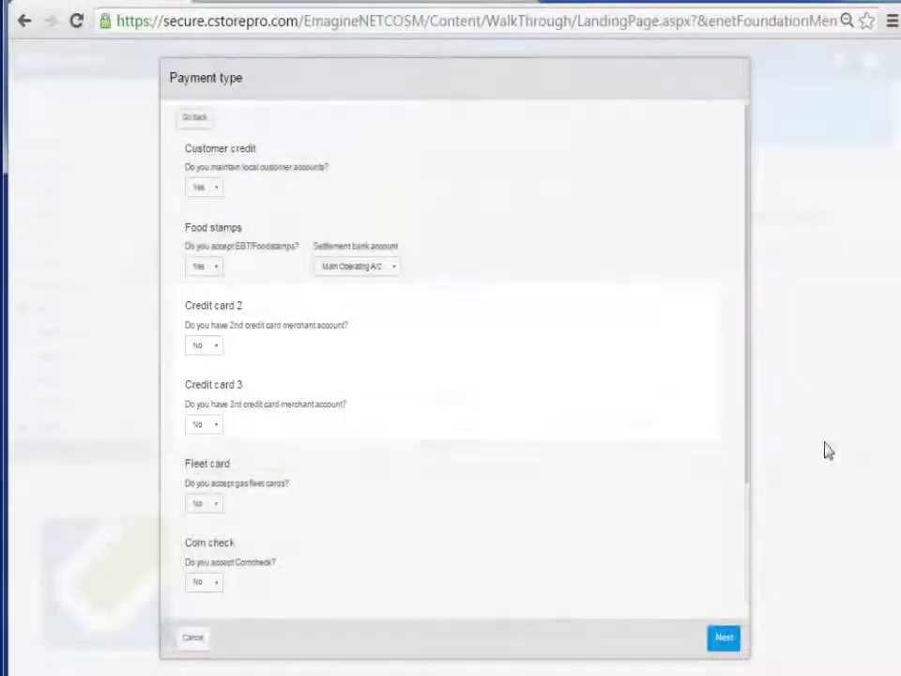
scroll(742, 563, "down", 3)
left_click(721, 641)
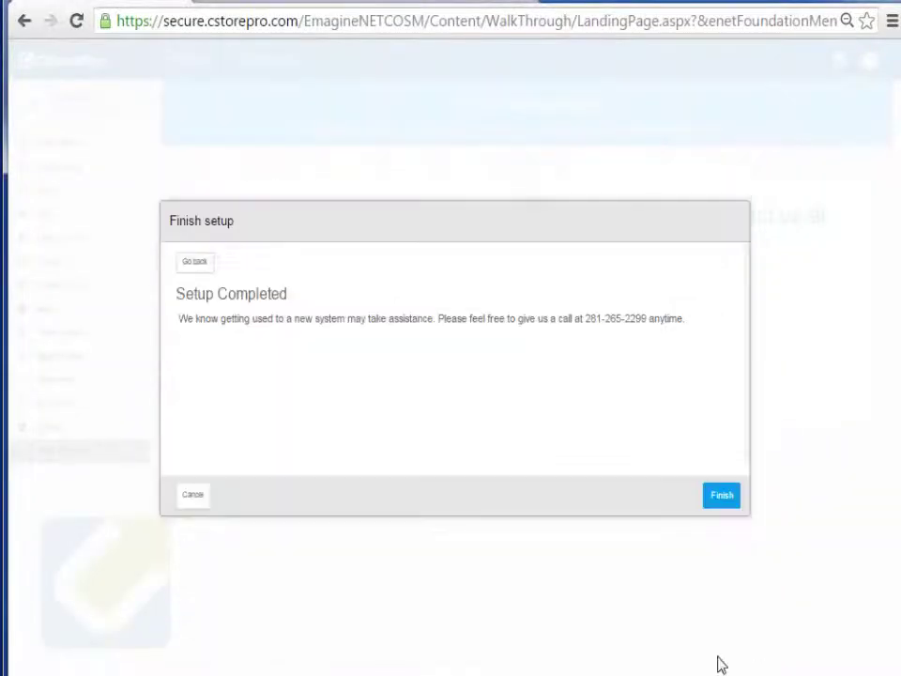
left_click(720, 497)
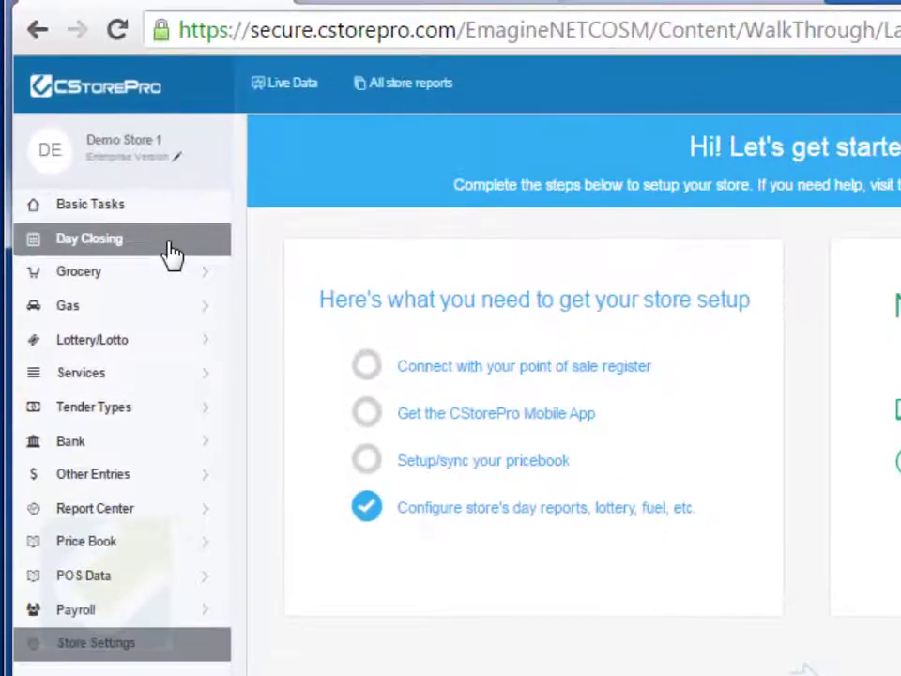
- Open the daily report entry form from the basic tasks dashboard and look through its money in and money out sections
left_click(141, 206)
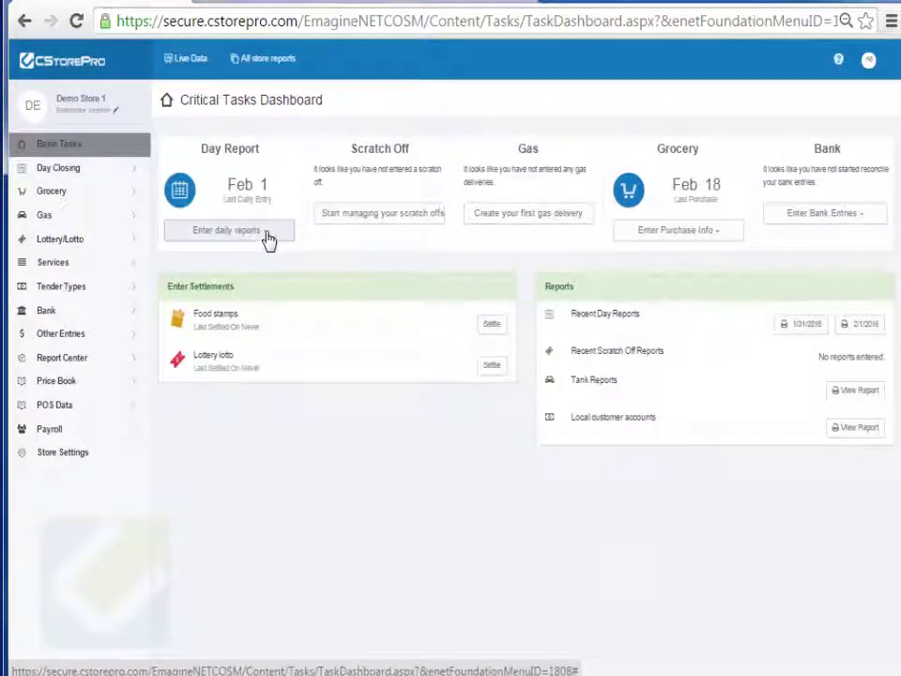
left_click(268, 233)
left_click(268, 265)
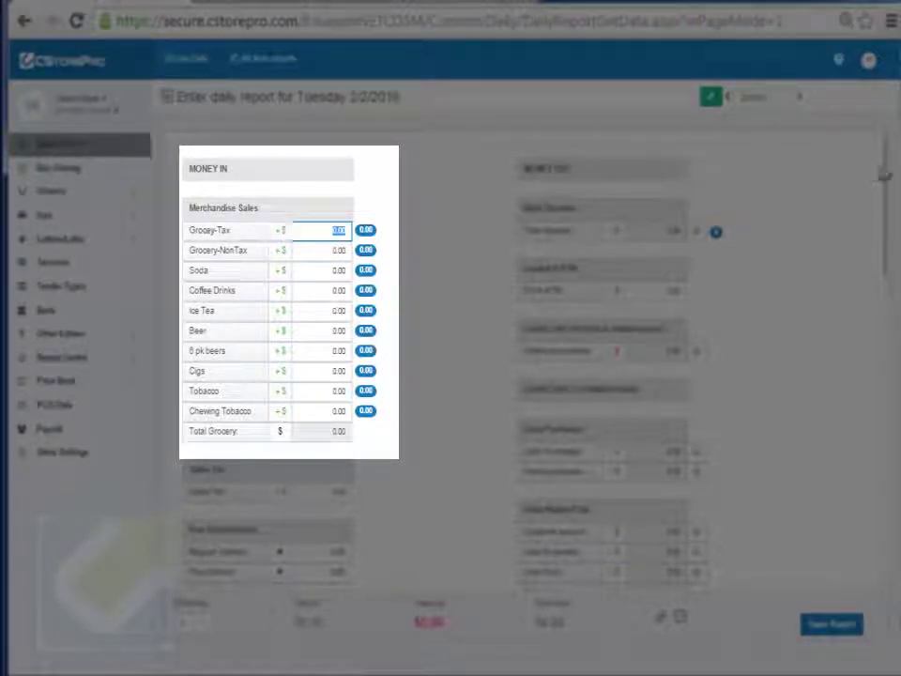
left_click_drag(885, 173, 863, 132)
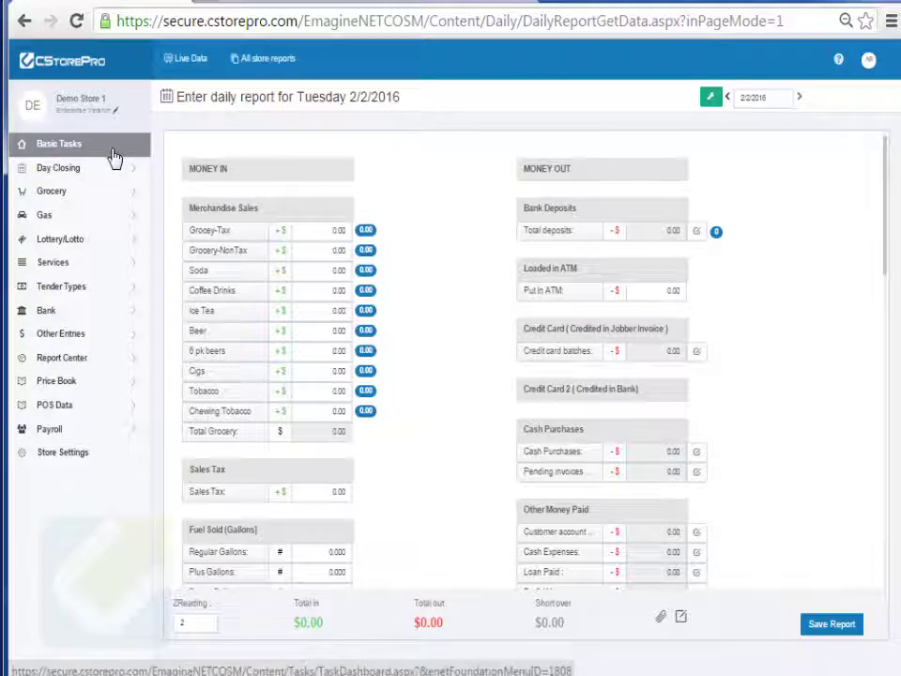
- Switch to Store 1 and examine the merchandise, gas and lottery/lotto readings in the 2/17/2016 daily report, including the lottery settlement
left_click(869, 59)
left_click(843, 191)
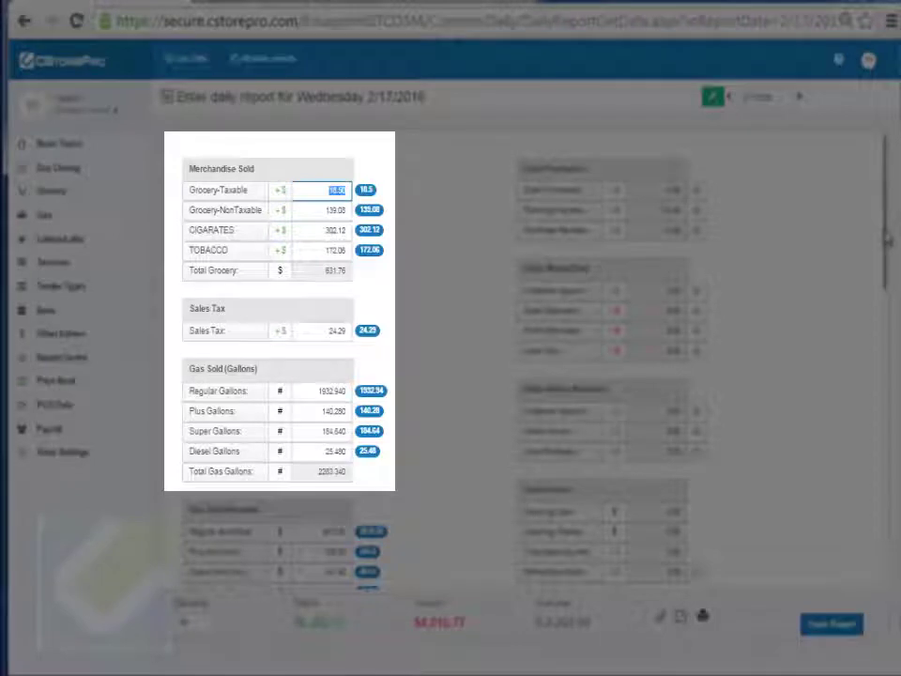
scroll(281, 310, "down", 4)
left_click_drag(892, 305, 890, 346)
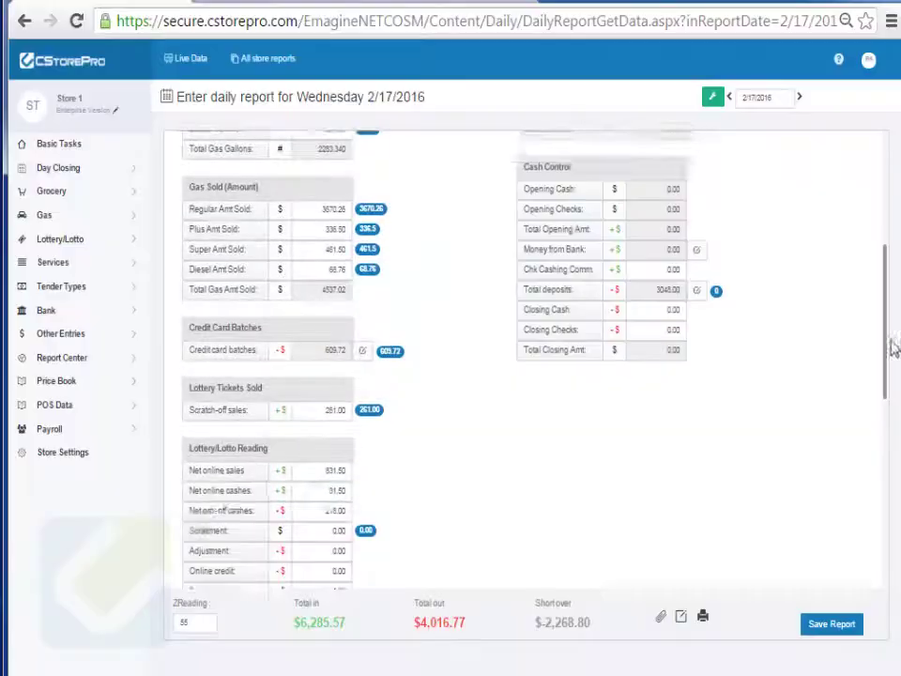
left_click_drag(891, 346, 887, 416)
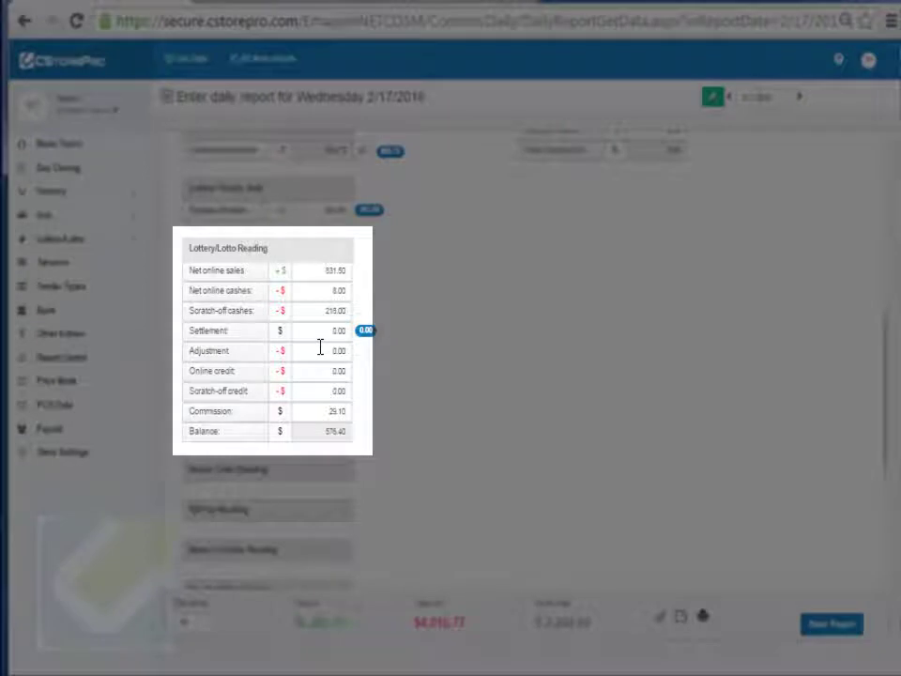
left_click(322, 331)
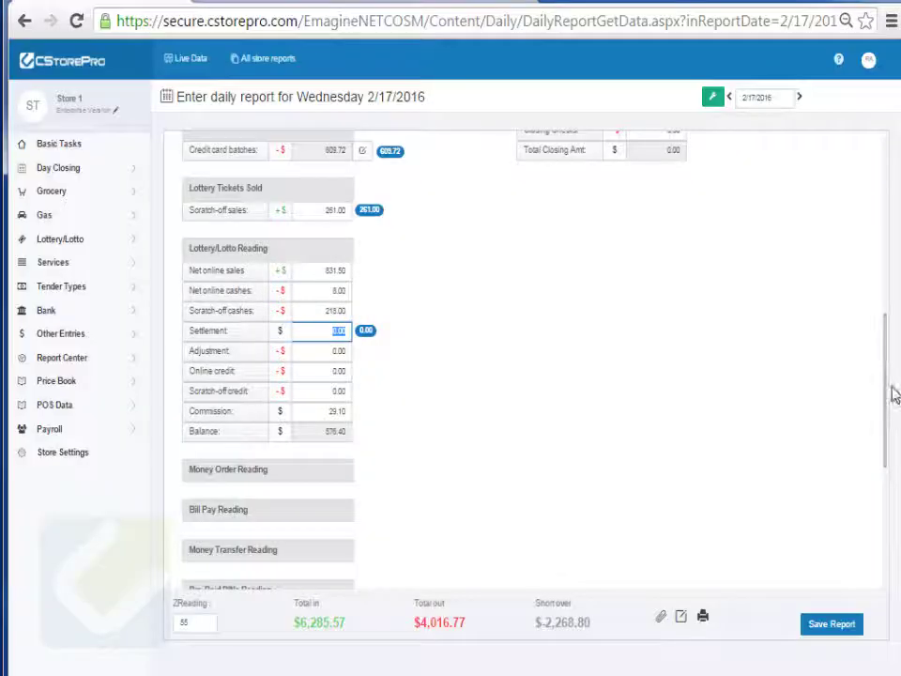
- Examine the gas tank stick readings at day closing and the cash sections of the daily report
left_click_drag(889, 393, 882, 530)
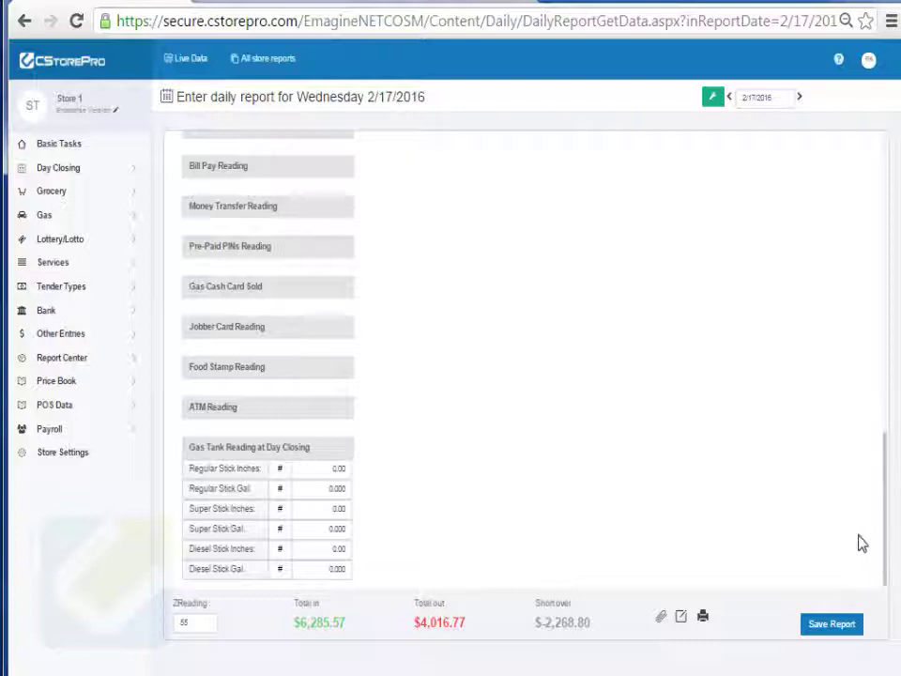
left_click(308, 490)
left_click(312, 531)
left_click(314, 568)
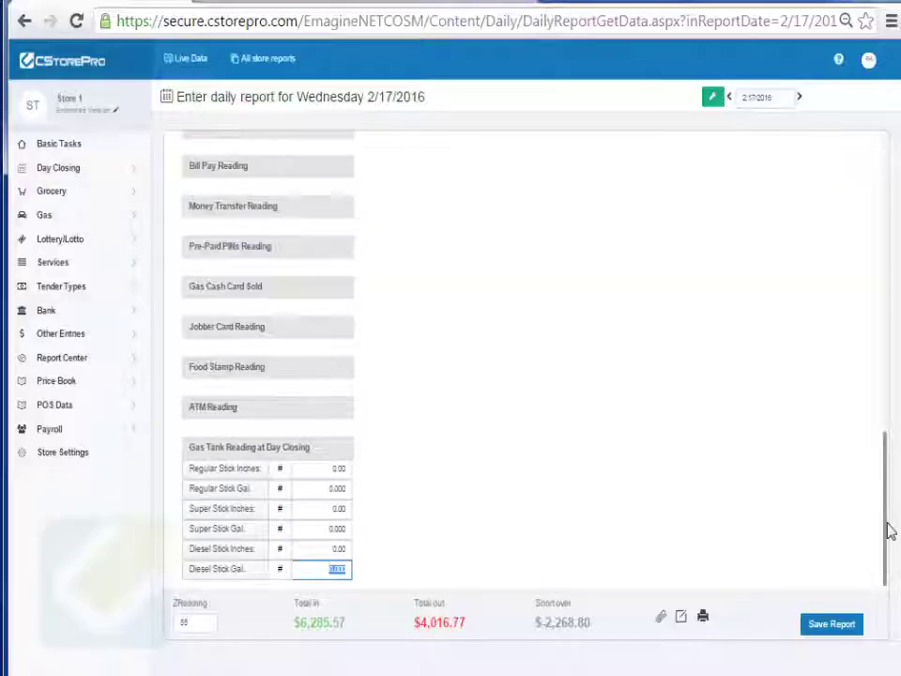
left_click_drag(890, 532, 879, 195)
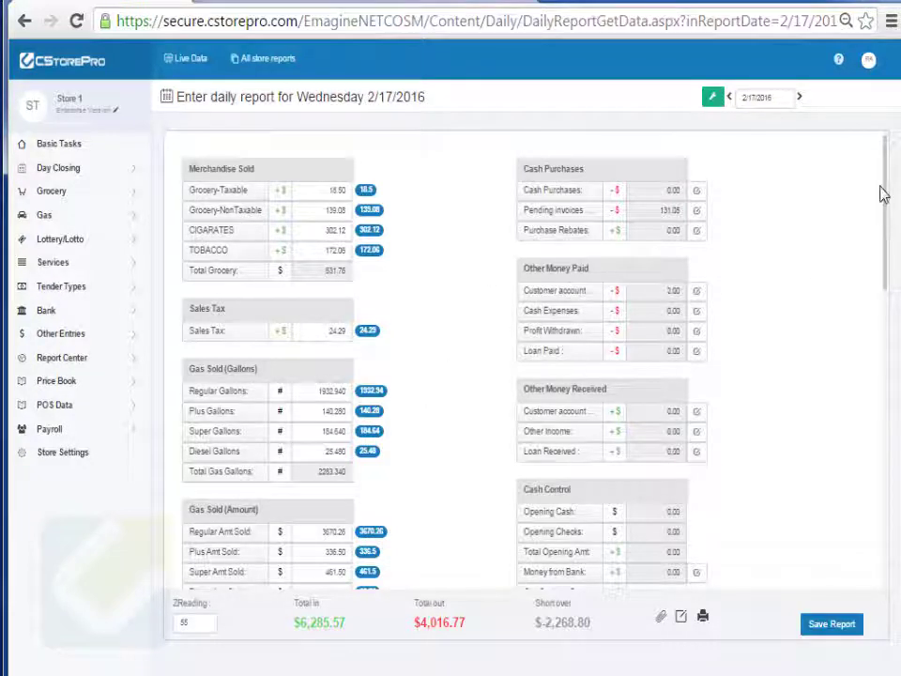
scroll(885, 222, "down", 3)
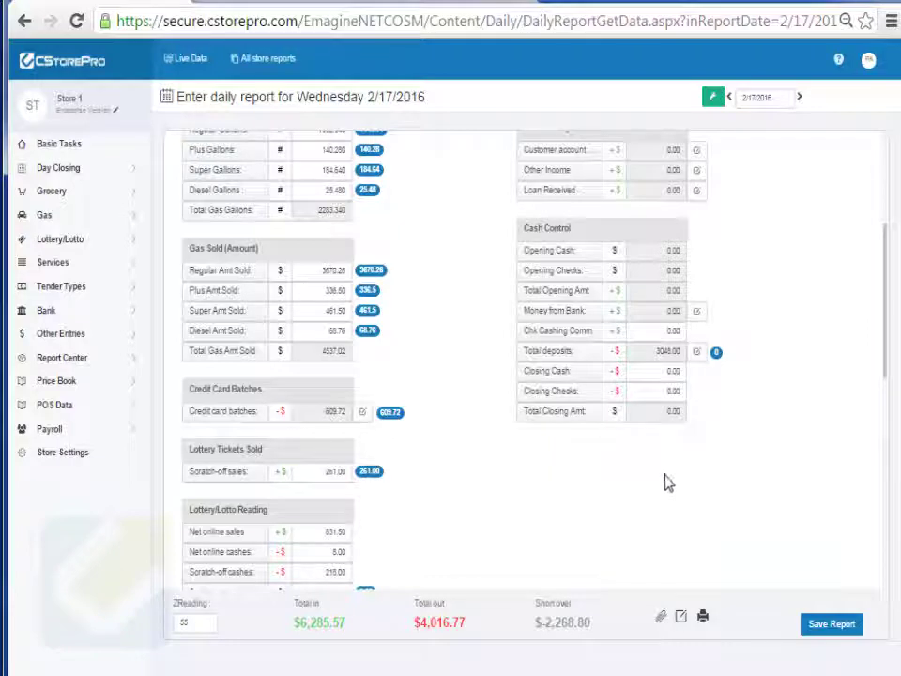
left_click_drag(886, 308, 873, 185)
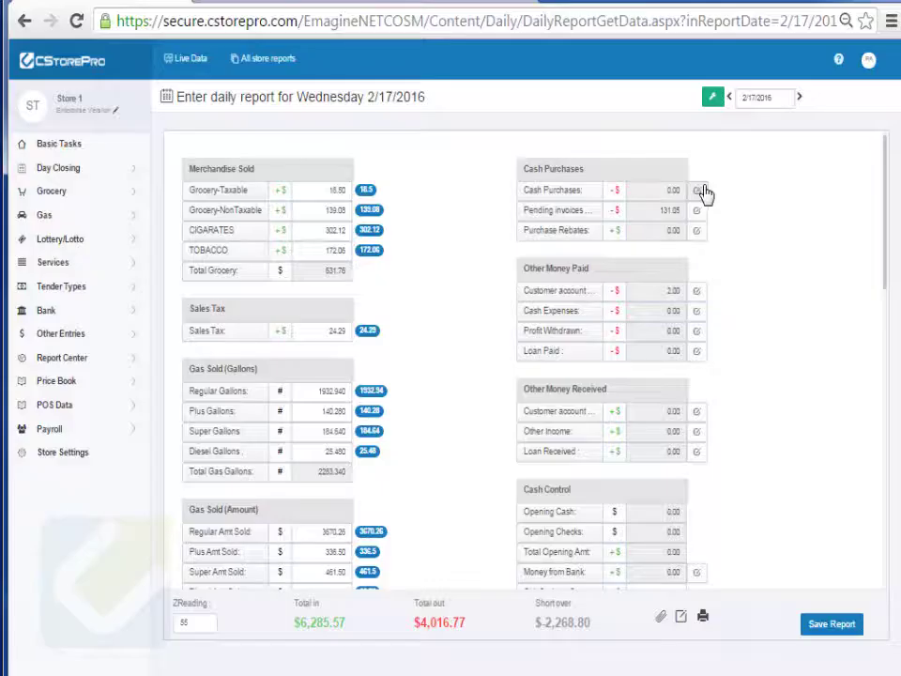
- Look at the cash purchases entry with its vendor list and the cash payments for unpaid purchases, closing both without adding an entry
left_click(700, 192)
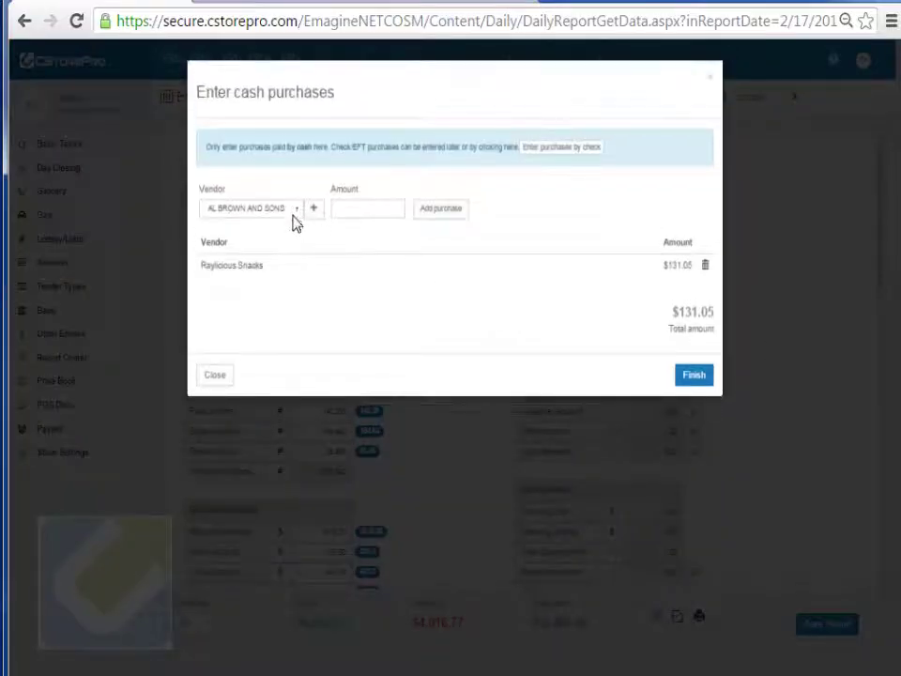
left_click(294, 208)
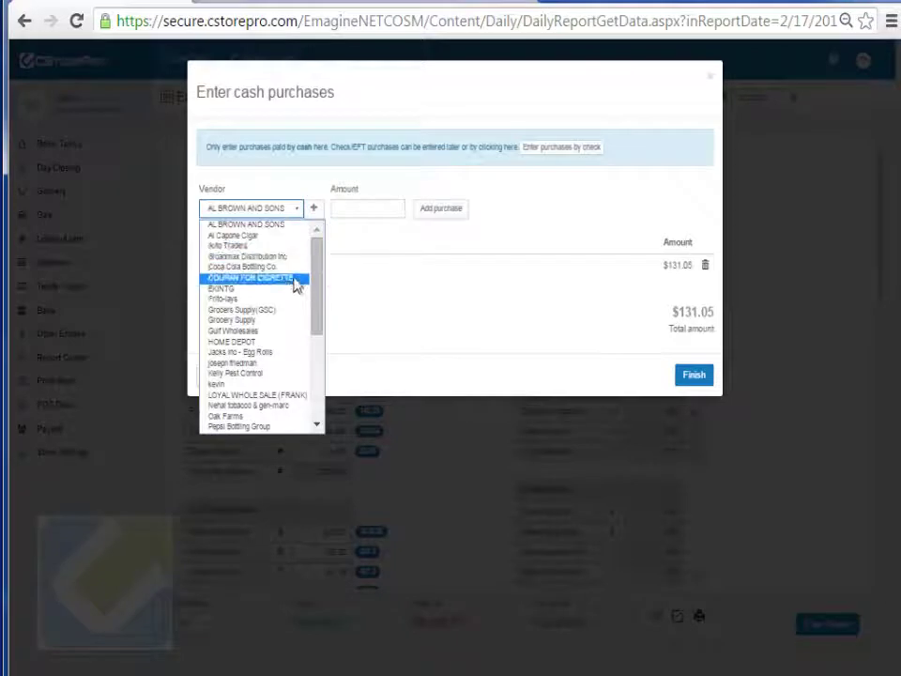
left_click(580, 257)
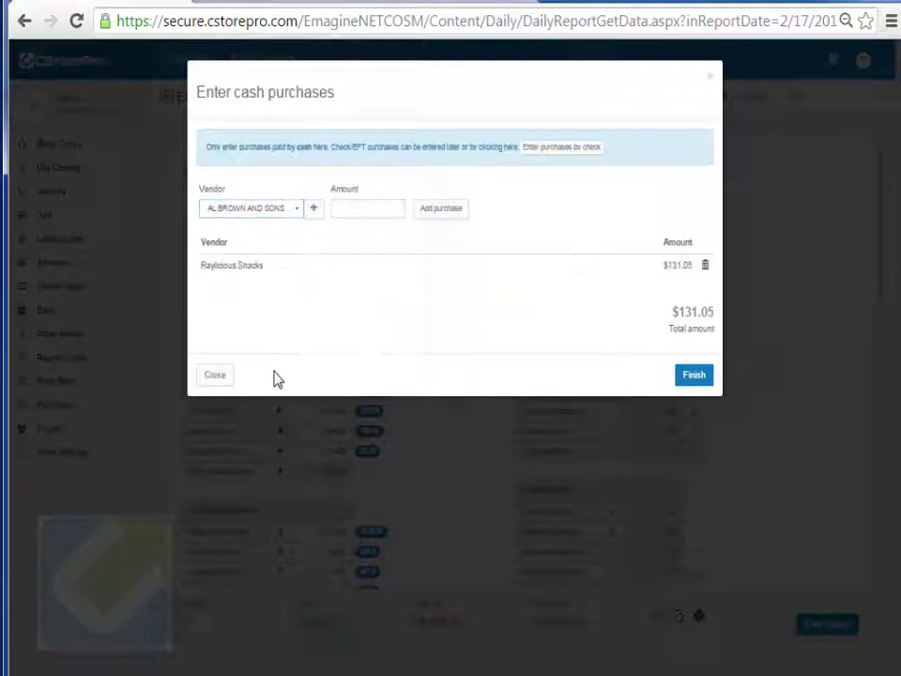
left_click(210, 376)
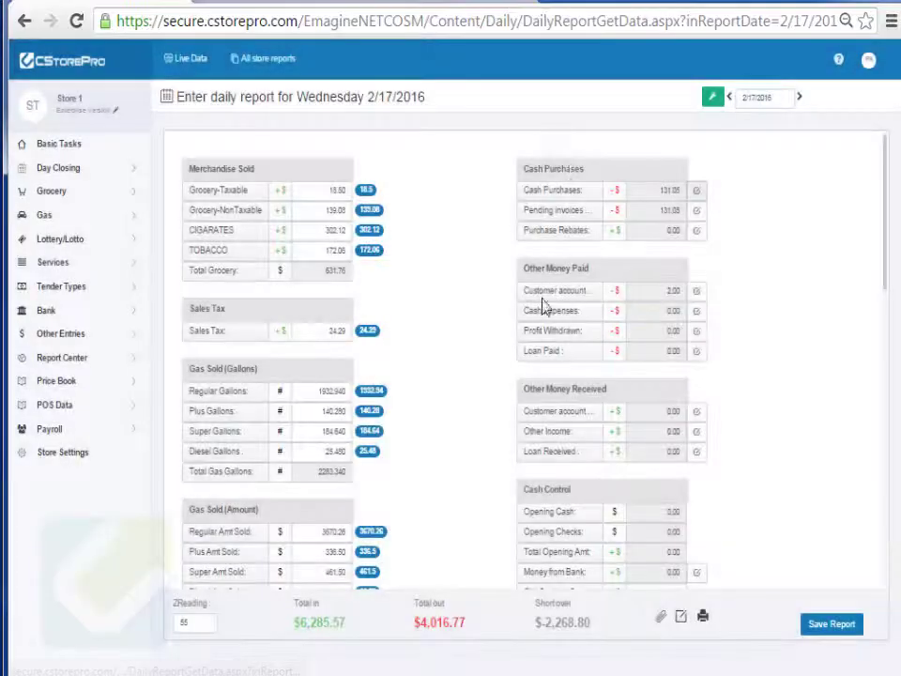
left_click(696, 210)
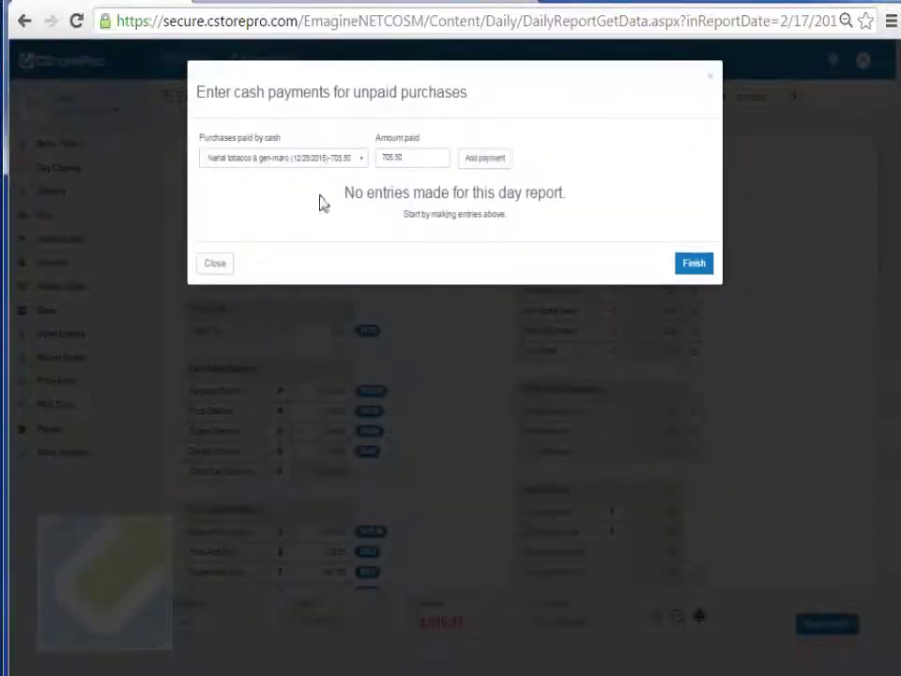
left_click(221, 264)
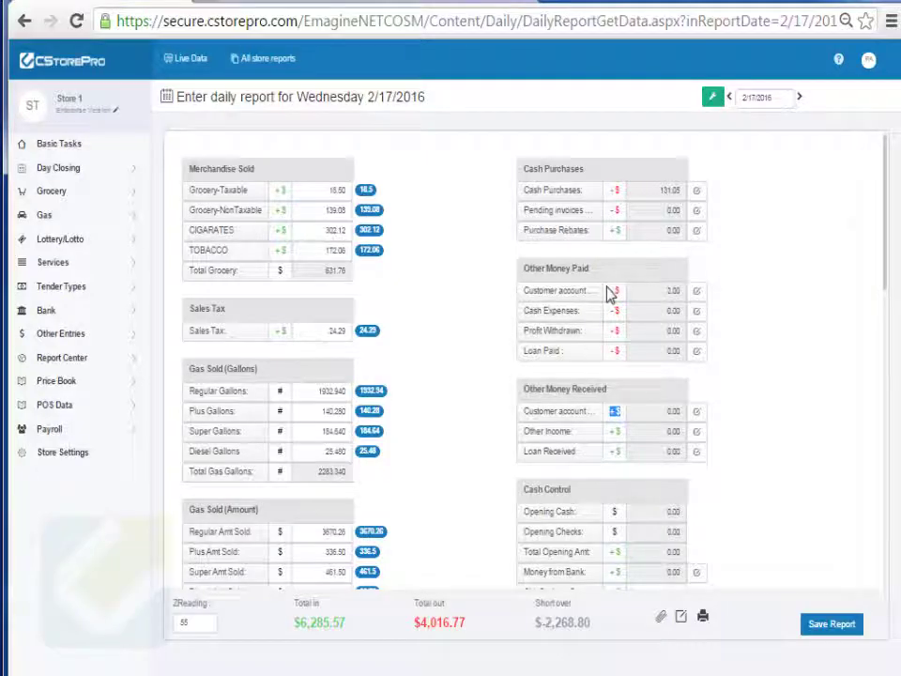
- Examine the customer account sales and loan paid rows, and the closing cash and closing checks amounts under Cash Control
double_click(615, 291)
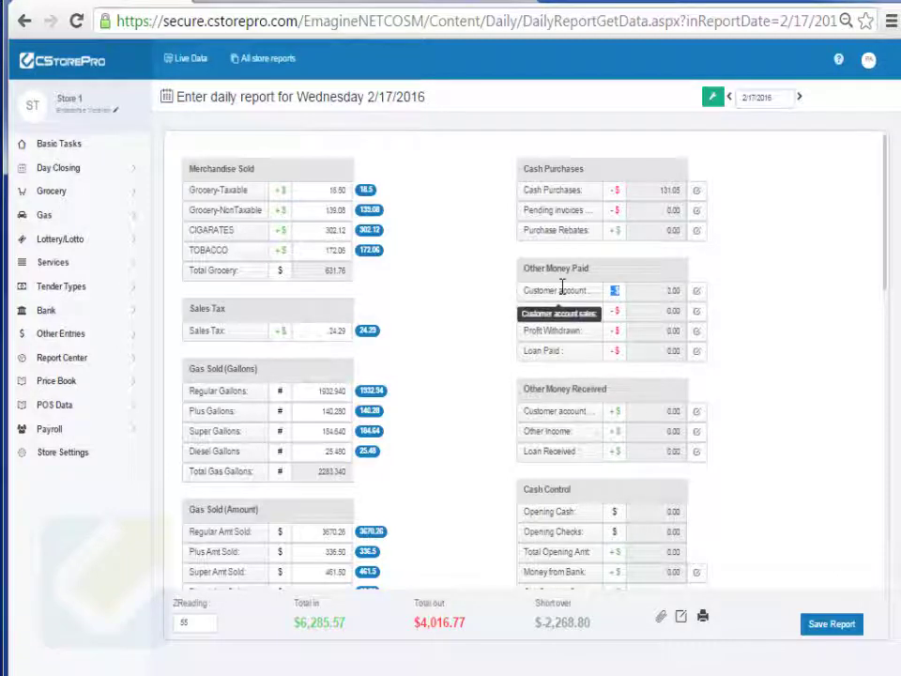
double_click(619, 352)
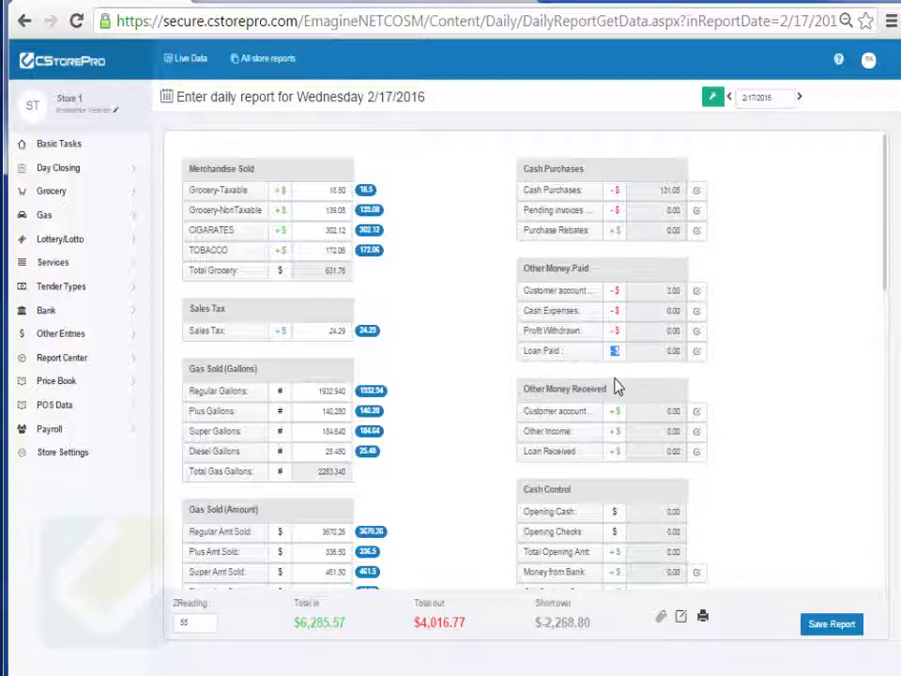
double_click(615, 292)
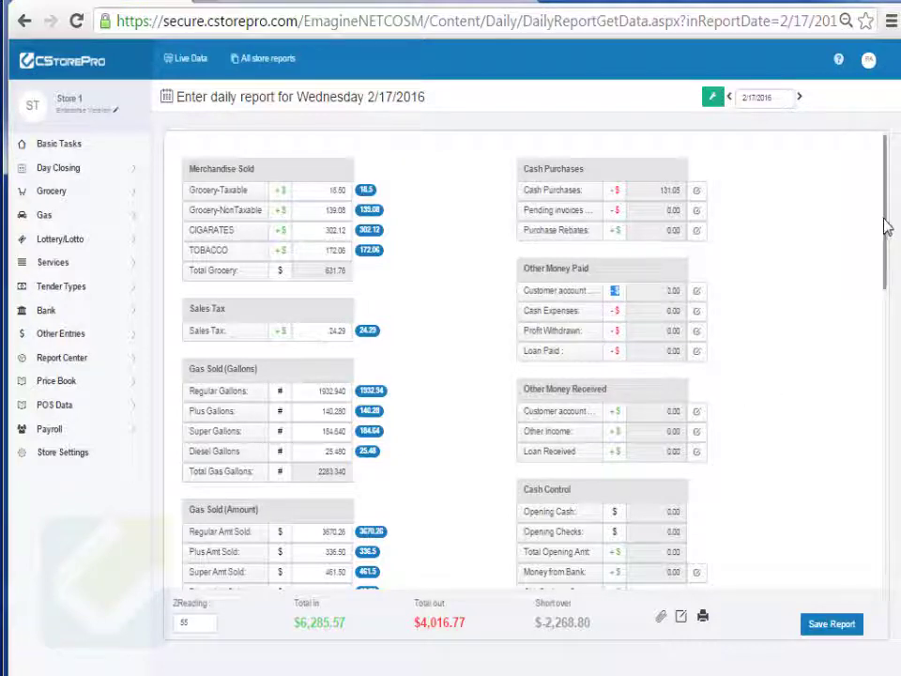
left_click_drag(887, 228, 888, 305)
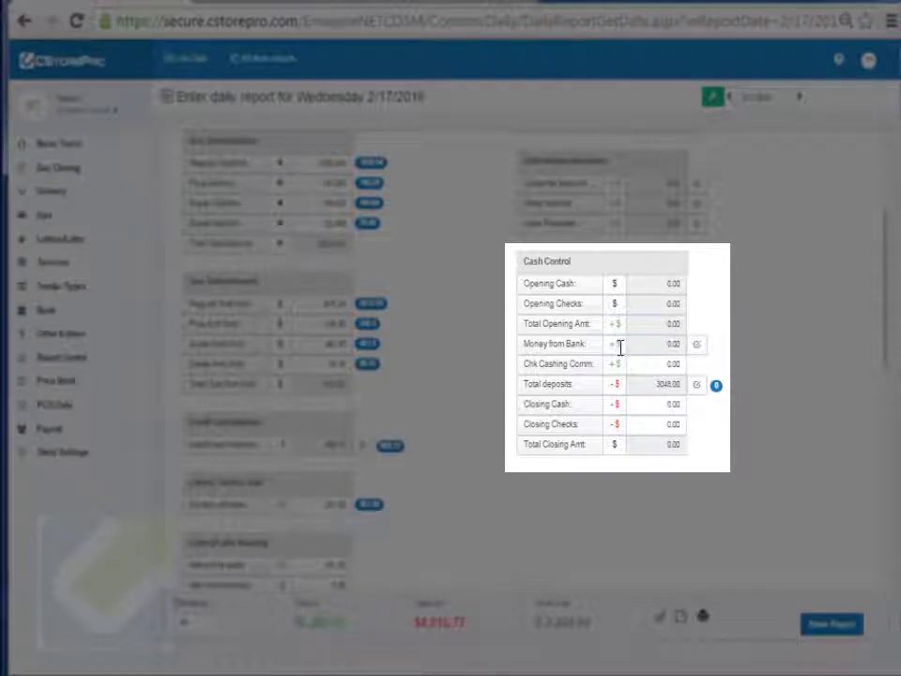
left_click(667, 403)
left_click(664, 425)
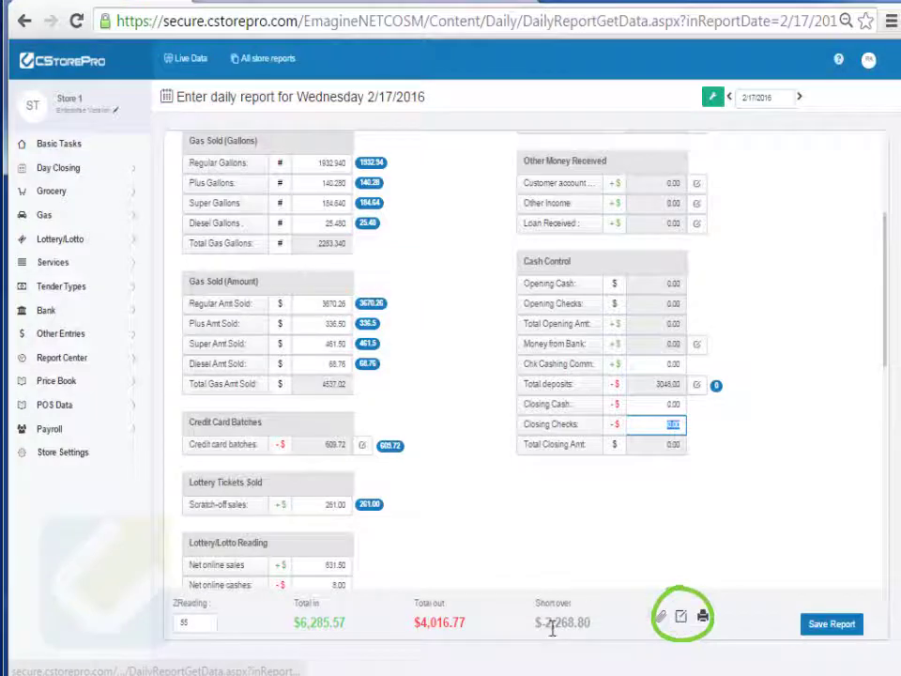
- Look at the daily report's notes entry and its document upload, cancelling both
left_click(683, 622)
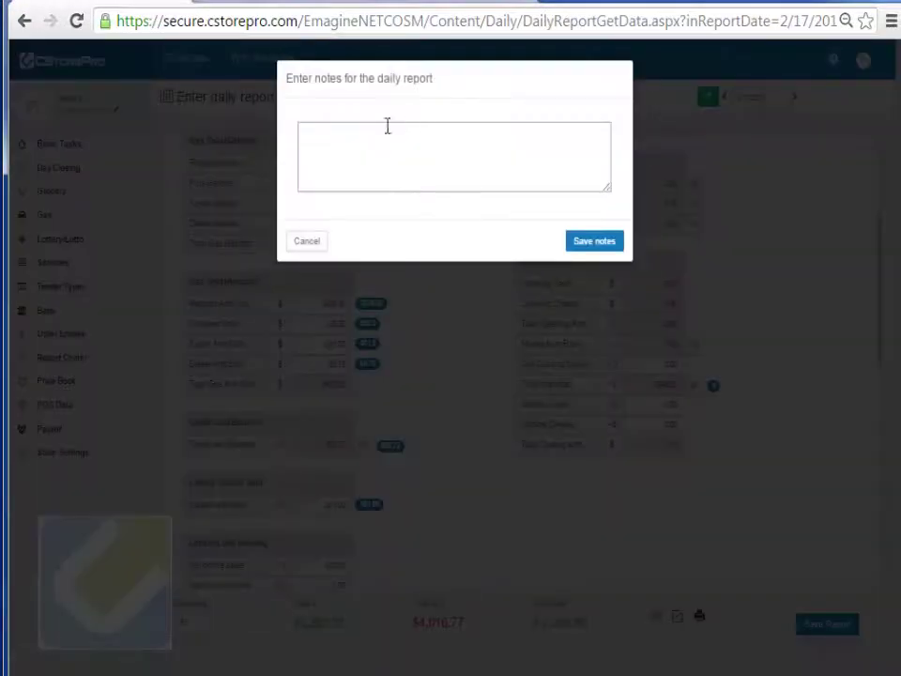
left_click(305, 243)
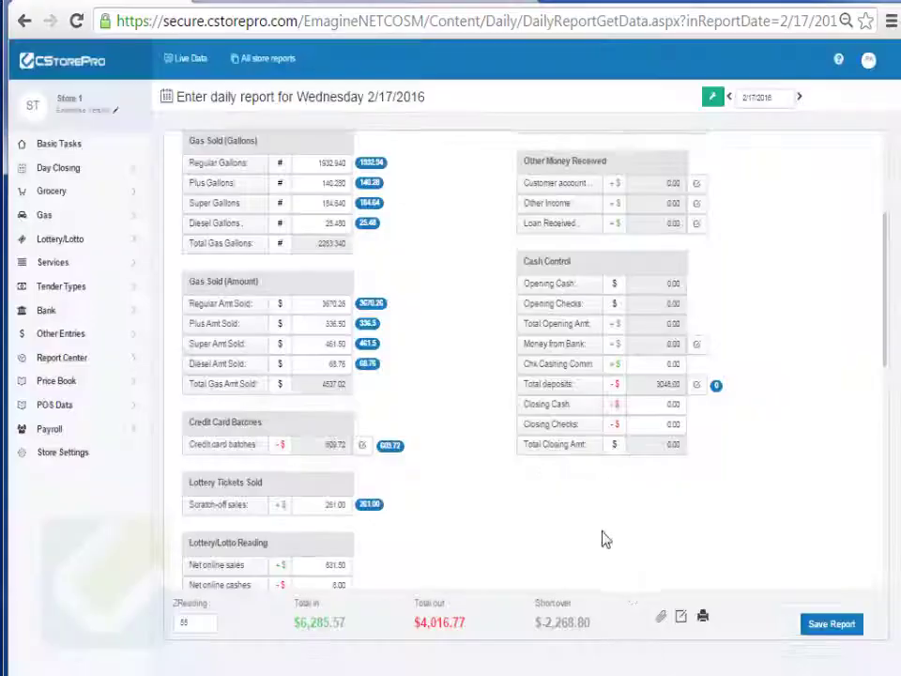
left_click(660, 620)
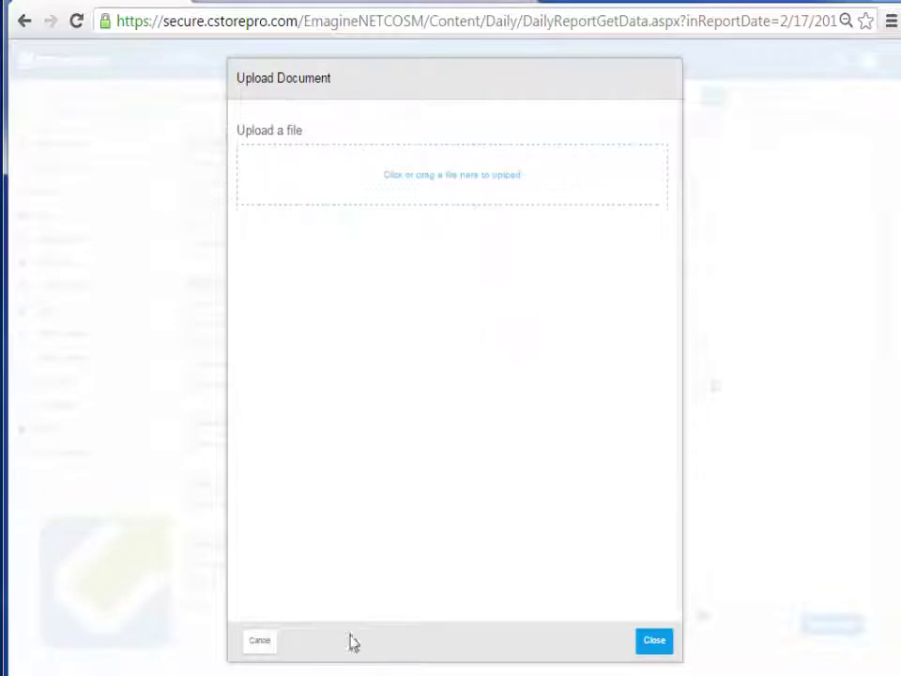
left_click(260, 642)
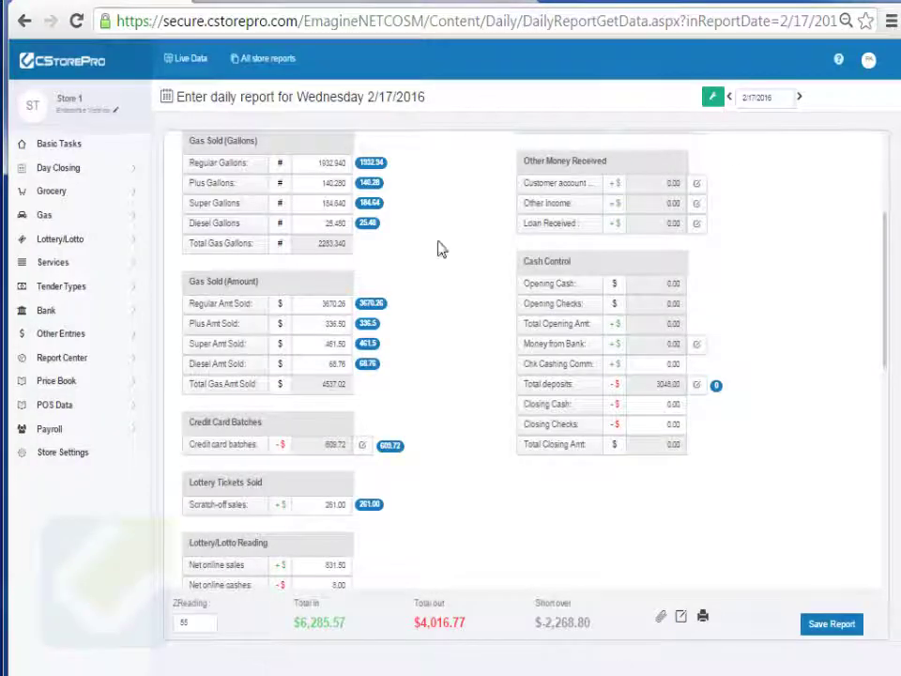
- Save the 2/17/2016 daily report and preview its printout, cancelling the print and closing the printable report
left_click(828, 625)
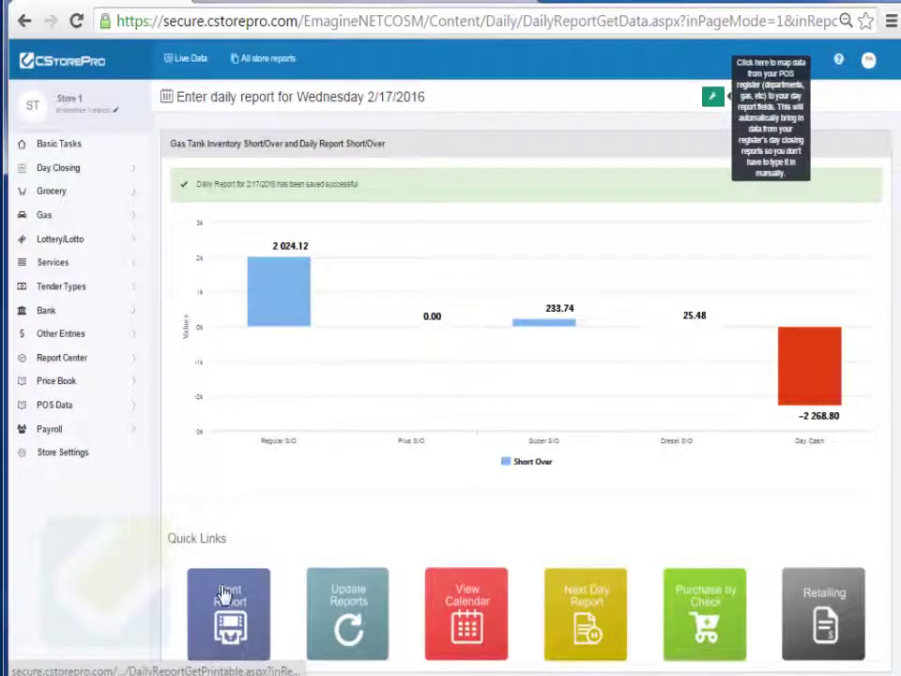
left_click(237, 599)
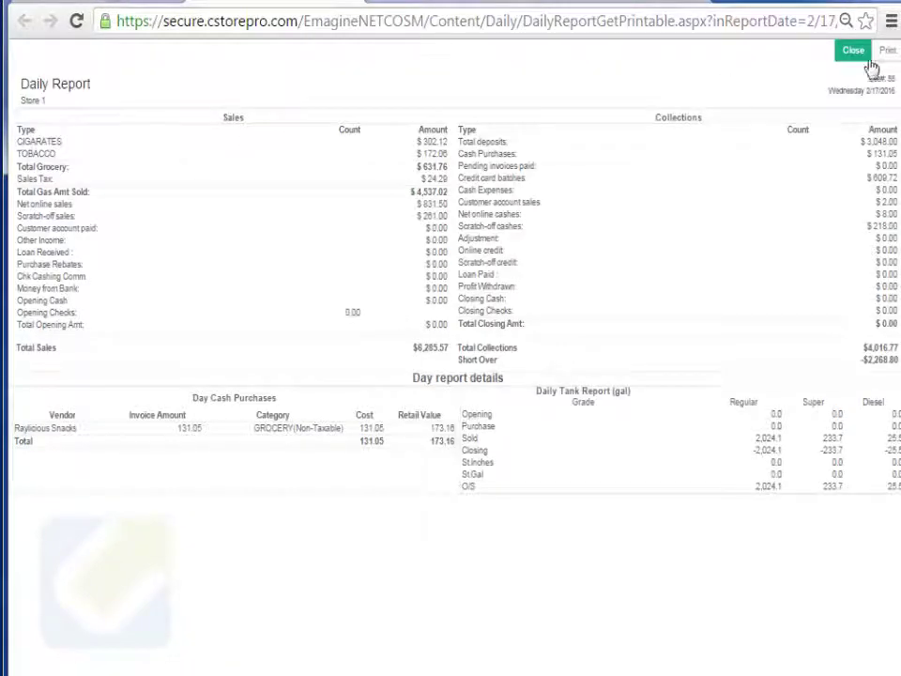
left_click(882, 56)
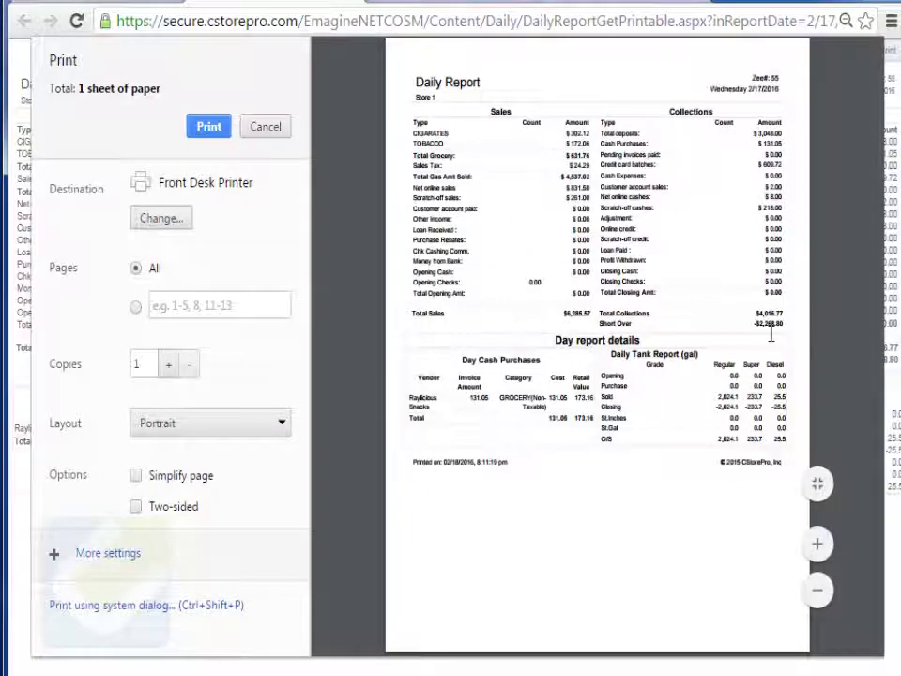
left_click(280, 135)
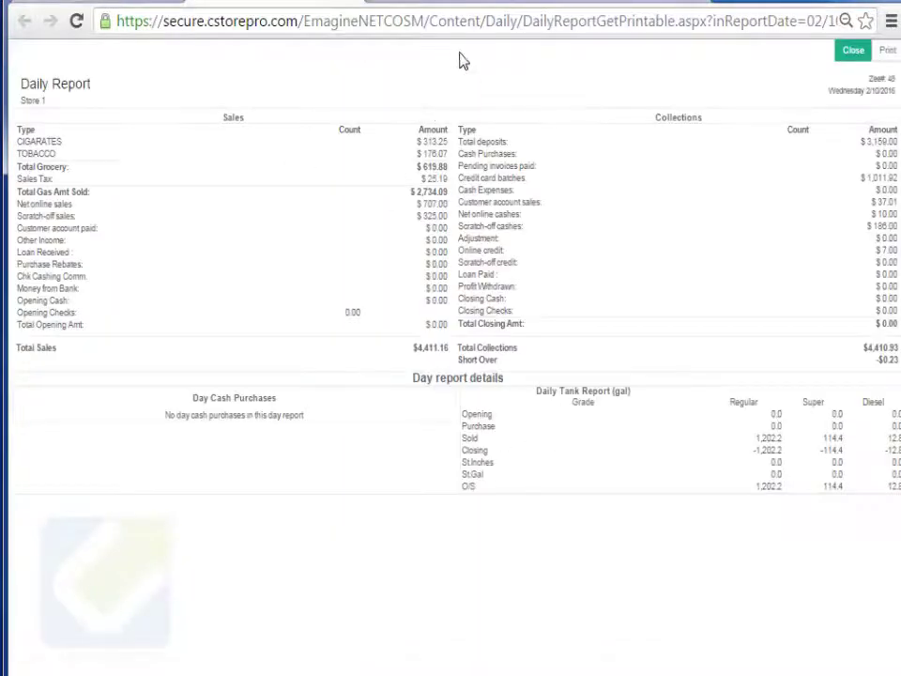
left_click(884, 53)
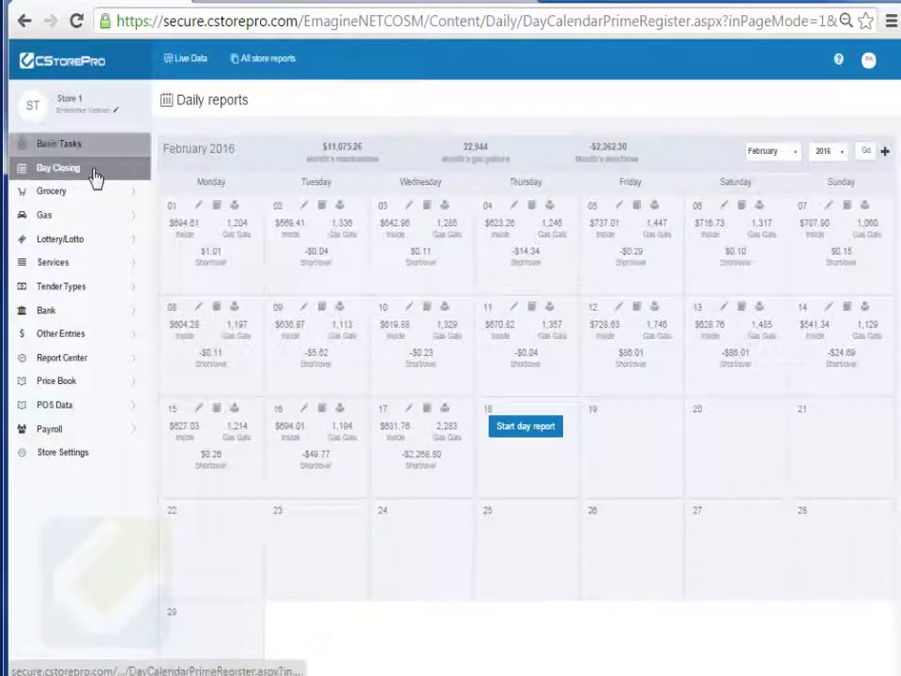
- Look at the daily report entry choices on the Critical Tasks Dashboard and view the recent day report for 2/16/2016
left_click(94, 177)
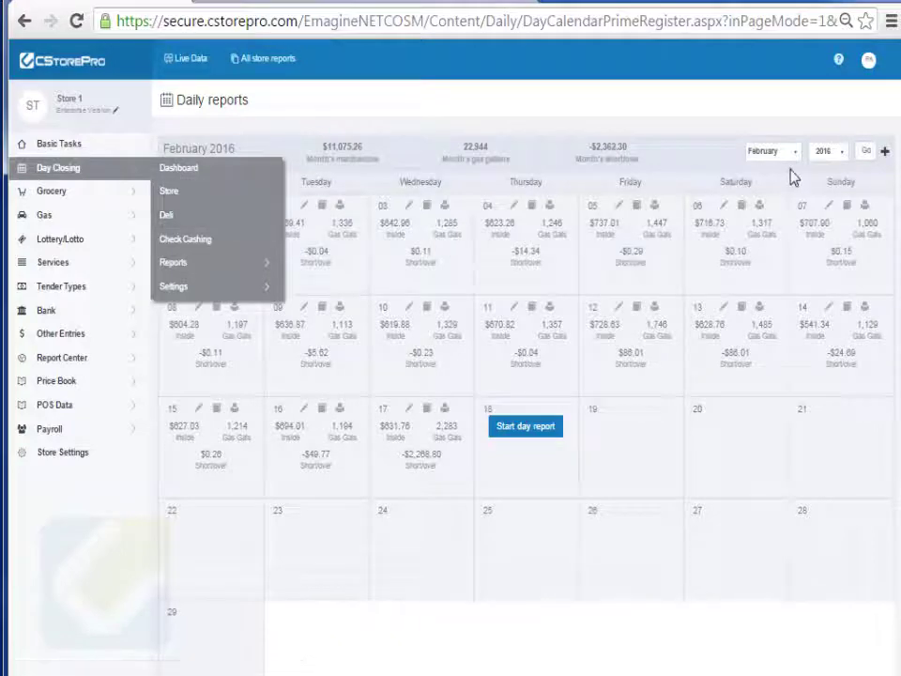
left_click(113, 152)
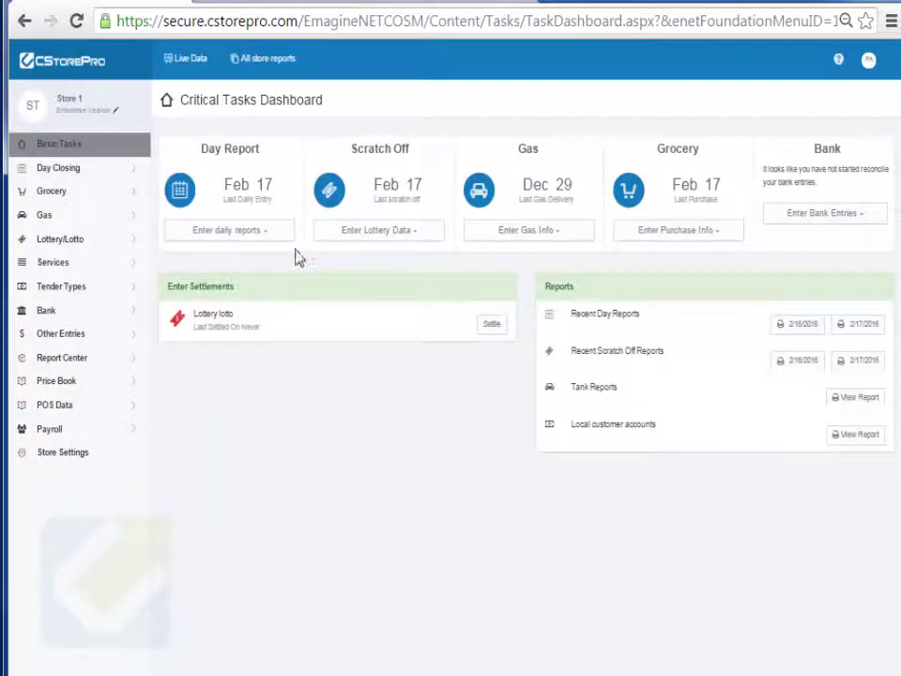
left_click(278, 246)
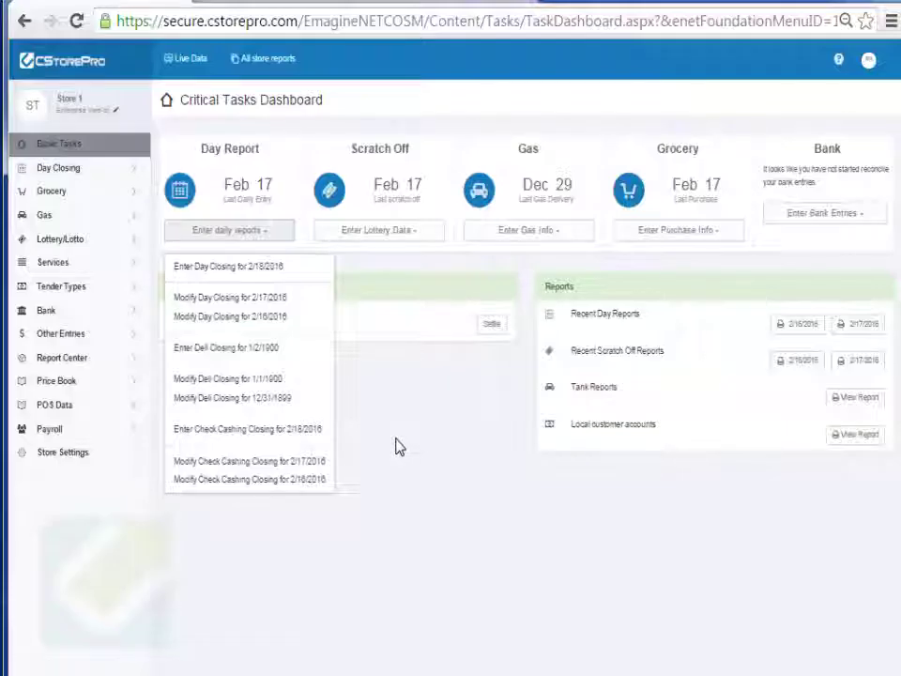
left_click(396, 447)
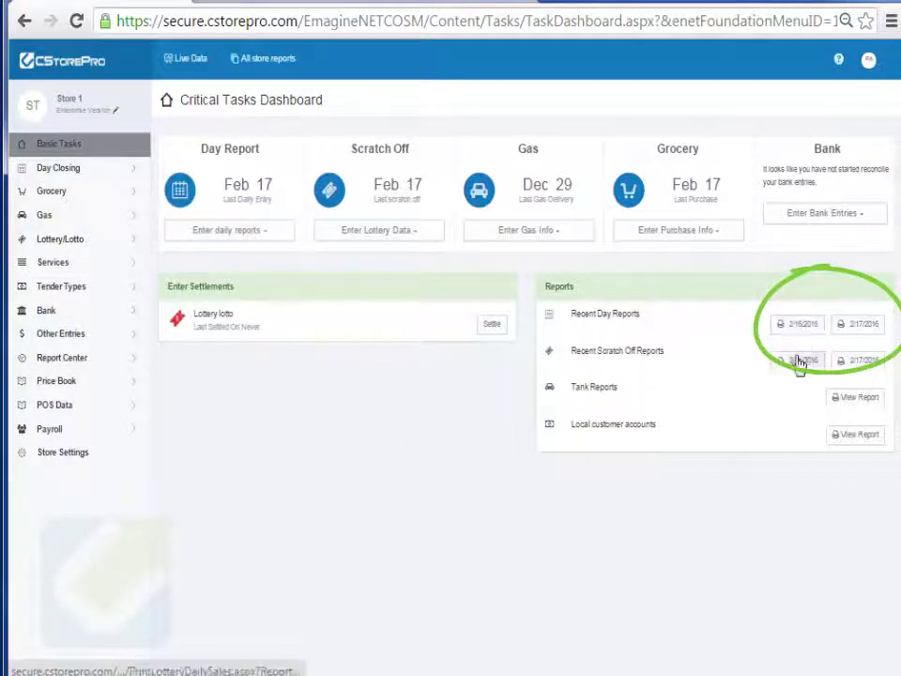
left_click(803, 324)
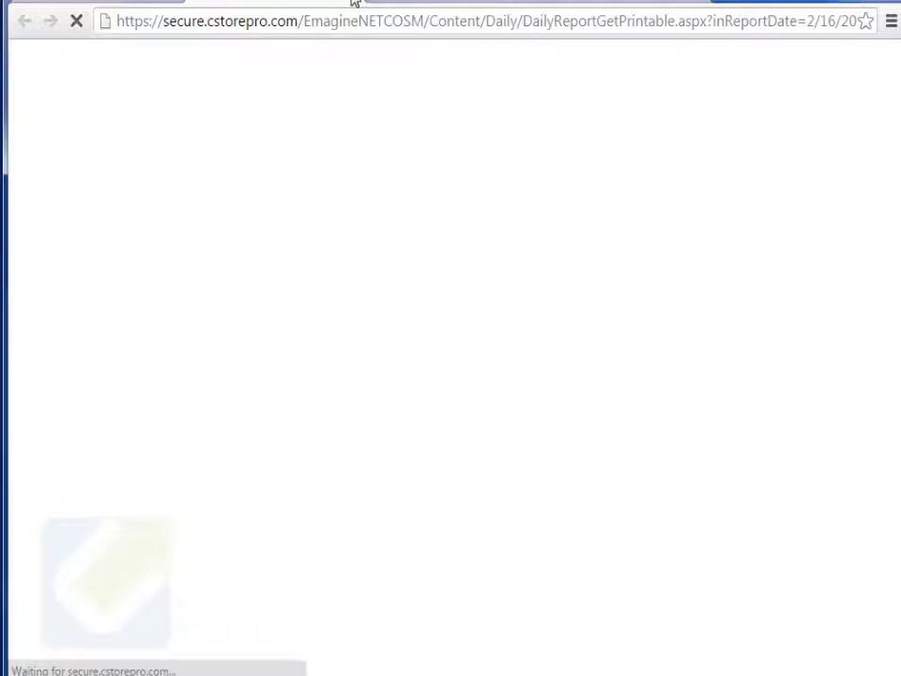
left_click(354, 2)
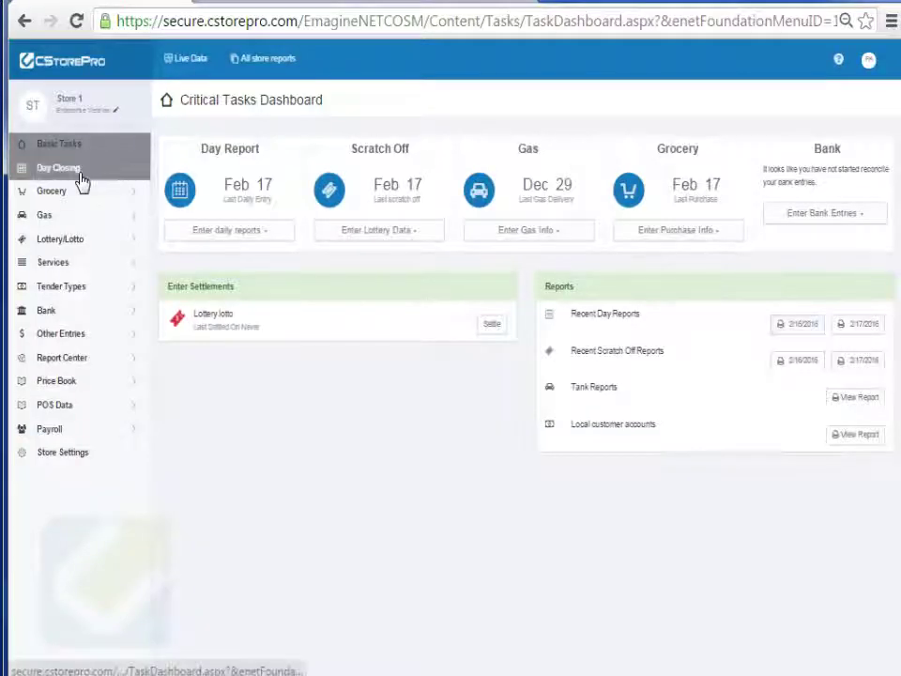
- Remove the # of ATM Transactions, ATM Commission and ATM Net EFT fields from the Sales column of the daily entry fields and submit
mouse_move(82, 180)
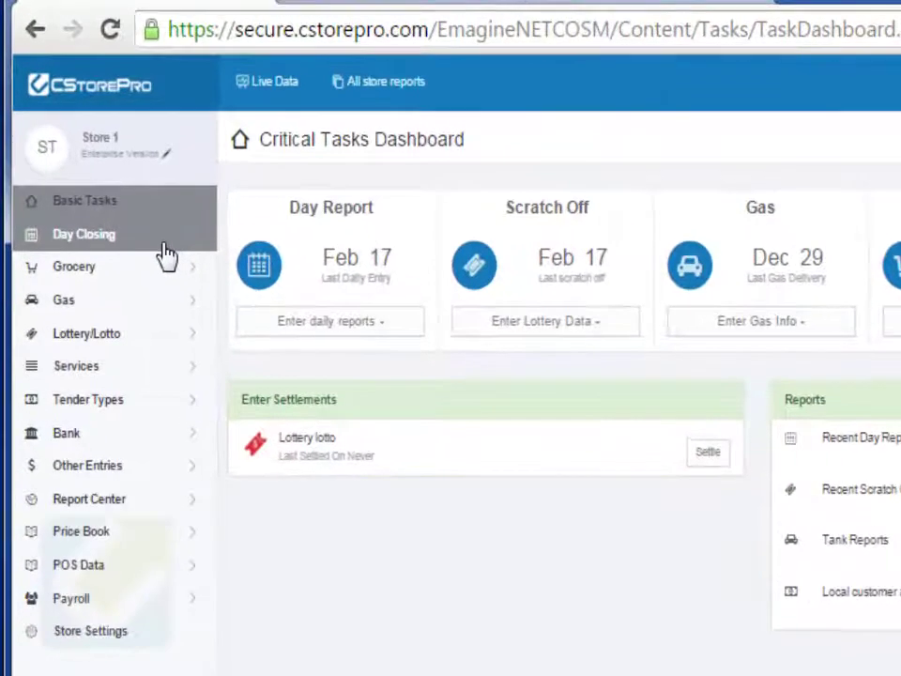
mouse_move(207, 246)
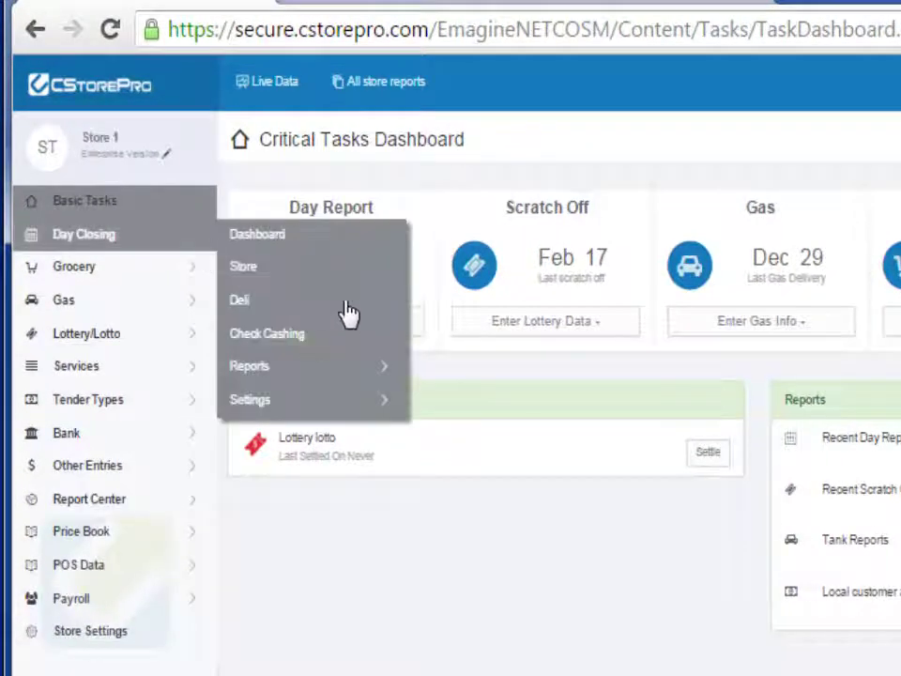
mouse_move(400, 415)
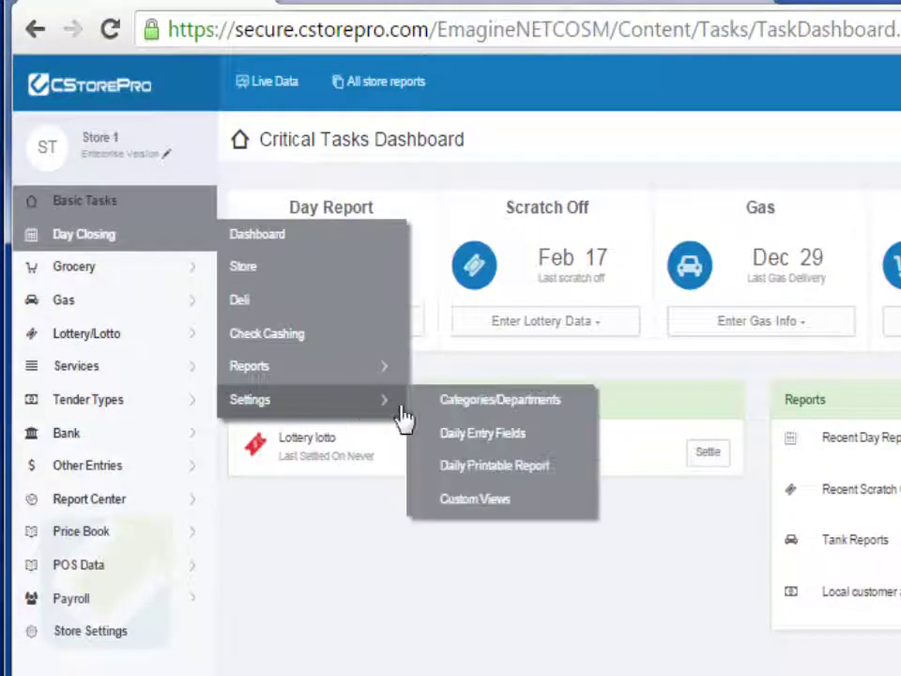
left_click(535, 441)
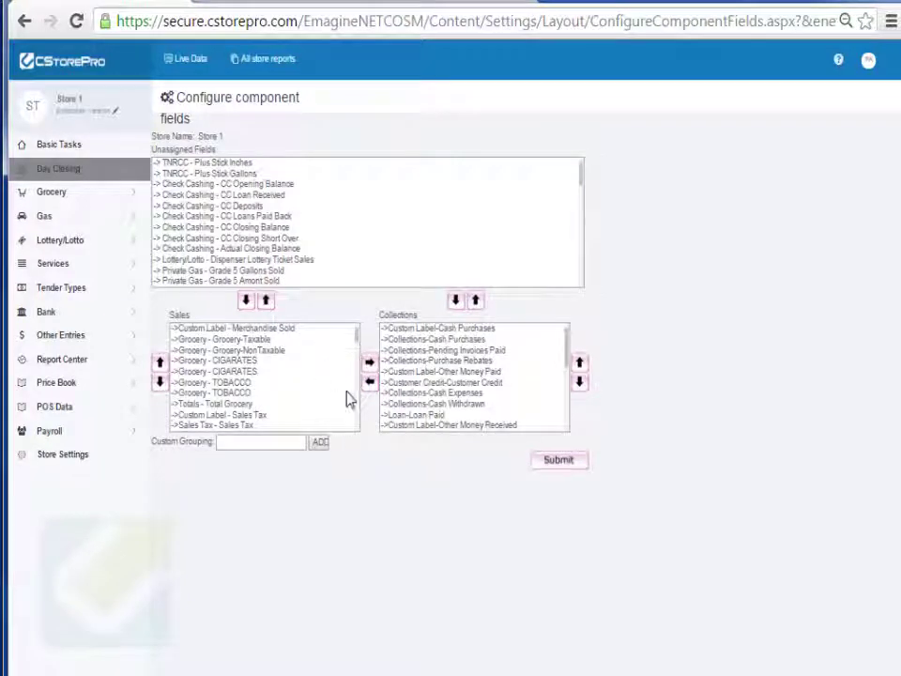
left_click_drag(358, 338, 357, 383)
mouse_move(266, 338)
left_mouse_down()
mouse_move(270, 437)
mouse_move(277, 368)
mouse_move(267, 351)
left_mouse_up()
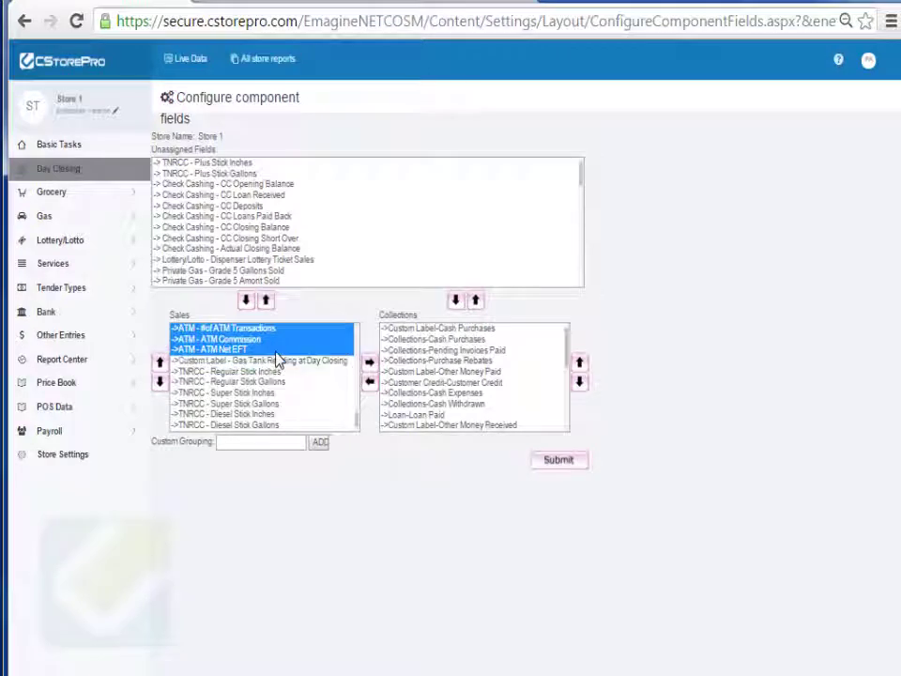
left_click(266, 300)
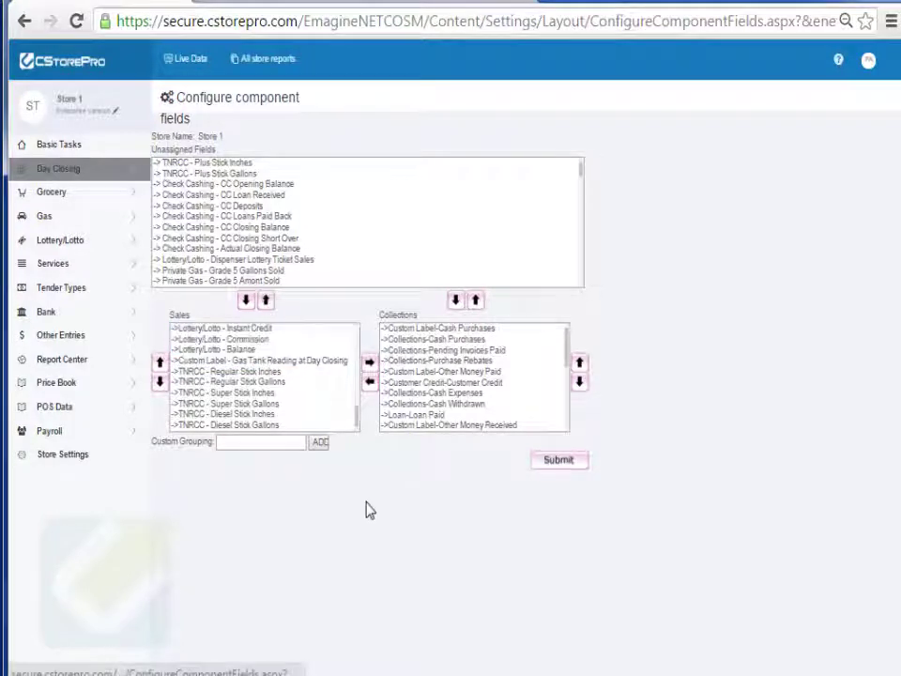
left_click(567, 461)
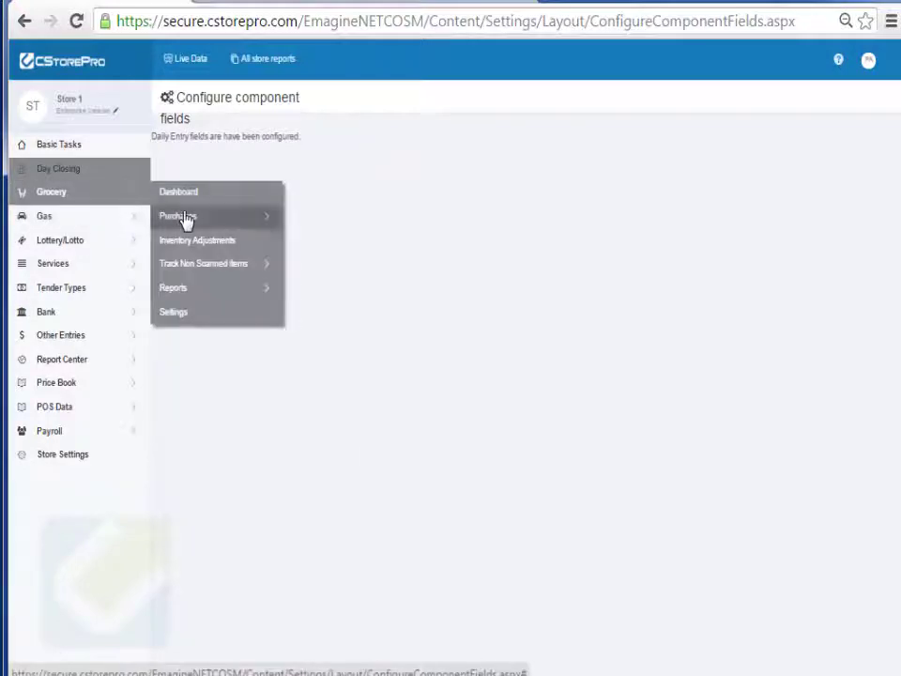
- Reopen the store's daily report for 2/17/2016 and examine its entry fields
left_click(194, 204)
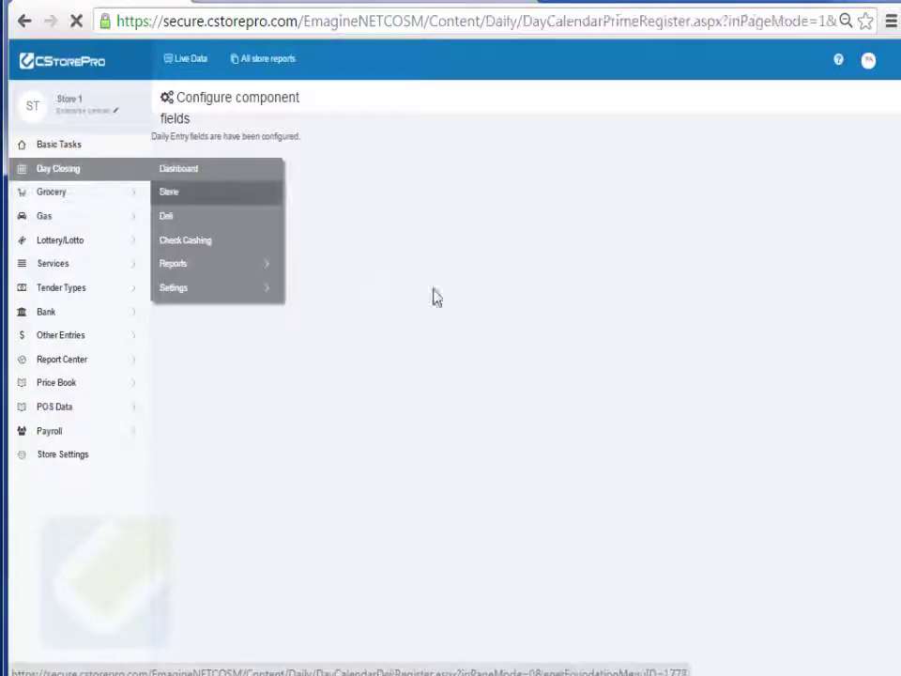
left_click(408, 413)
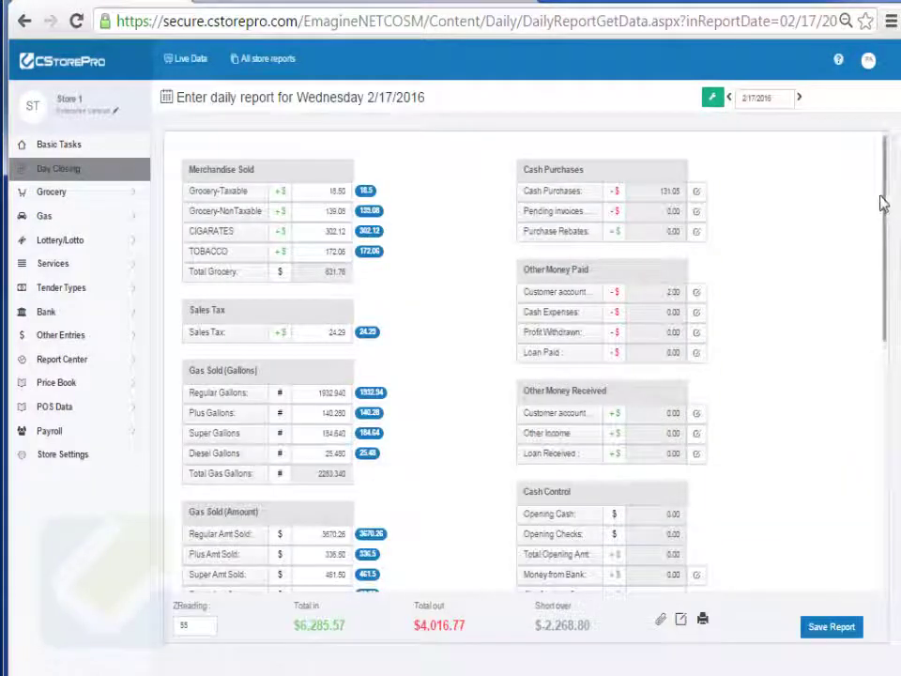
left_click_drag(887, 199, 833, 146)
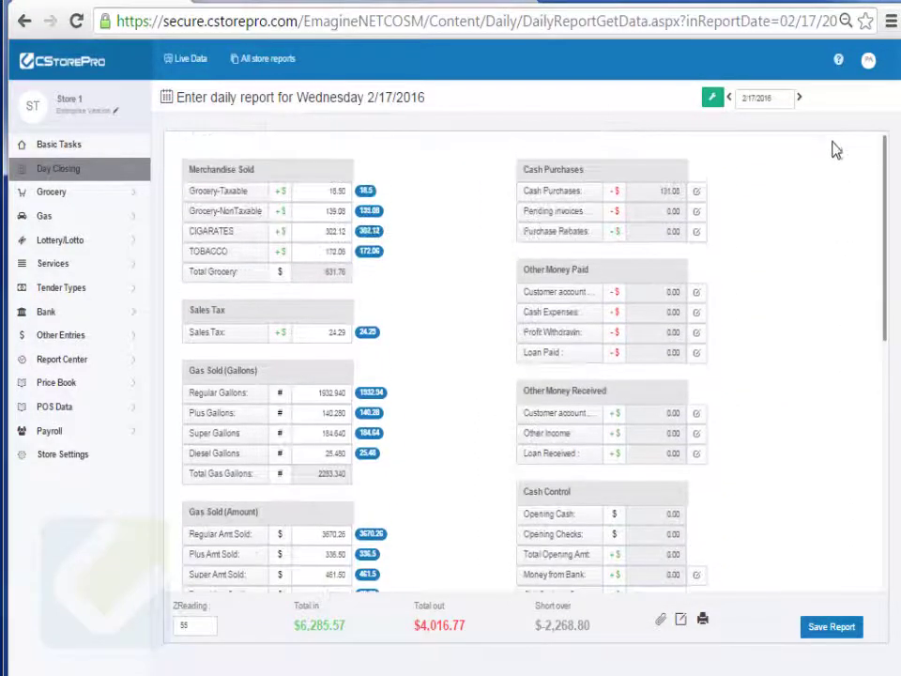
left_click_drag(832, 212, 765, 135)
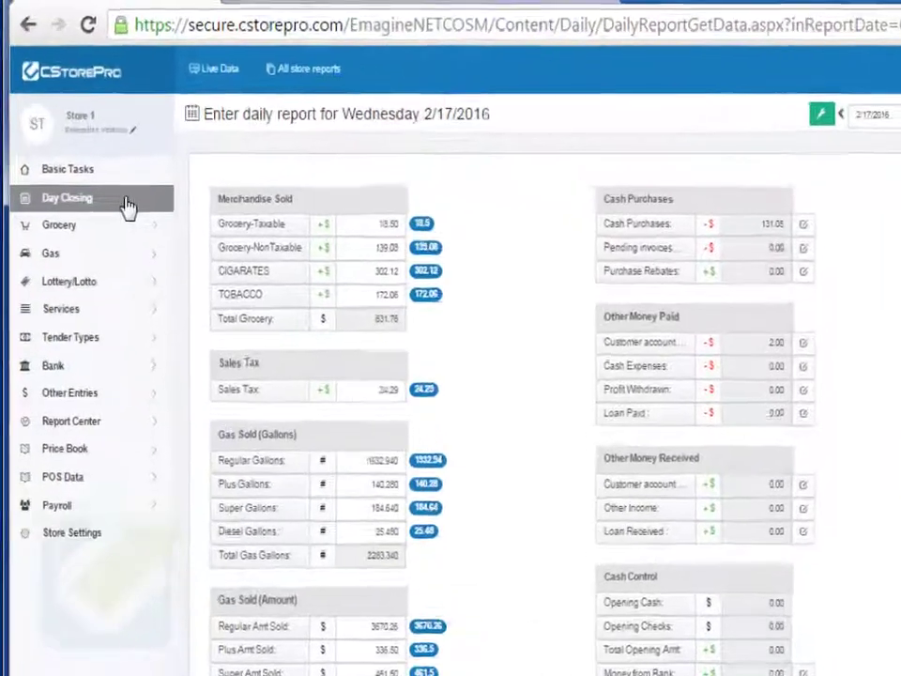
- Open the daily printable report settings and select the gas cash cards sold field in the Sales list
left_click(131, 172)
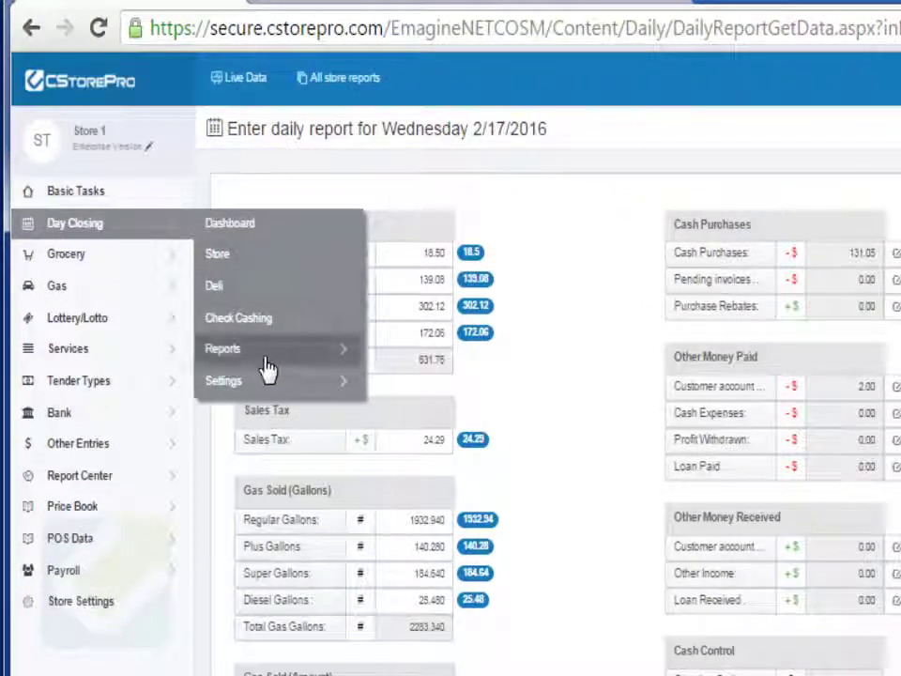
mouse_move(262, 398)
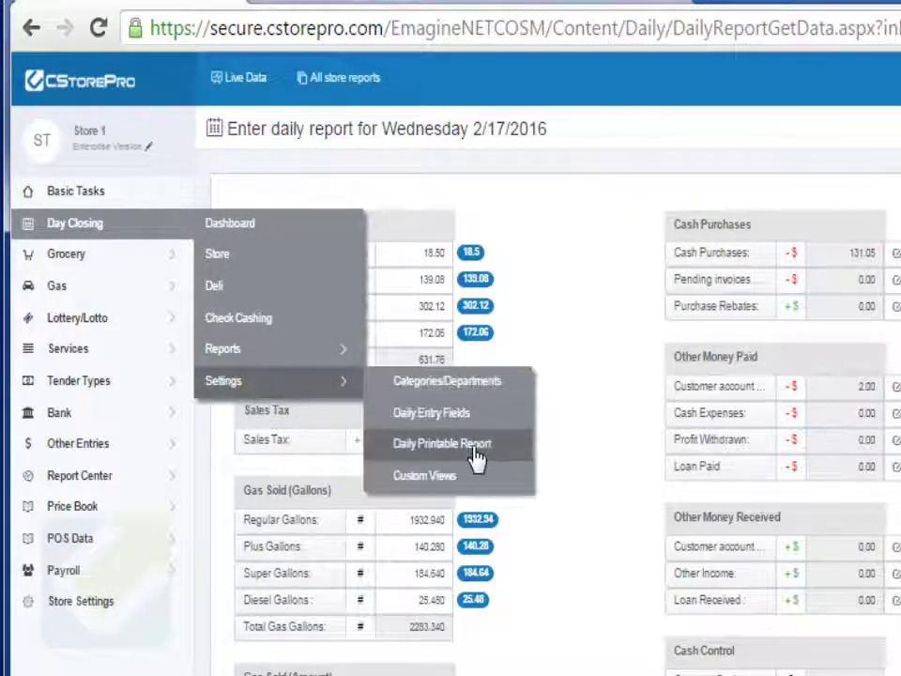
left_click(476, 459)
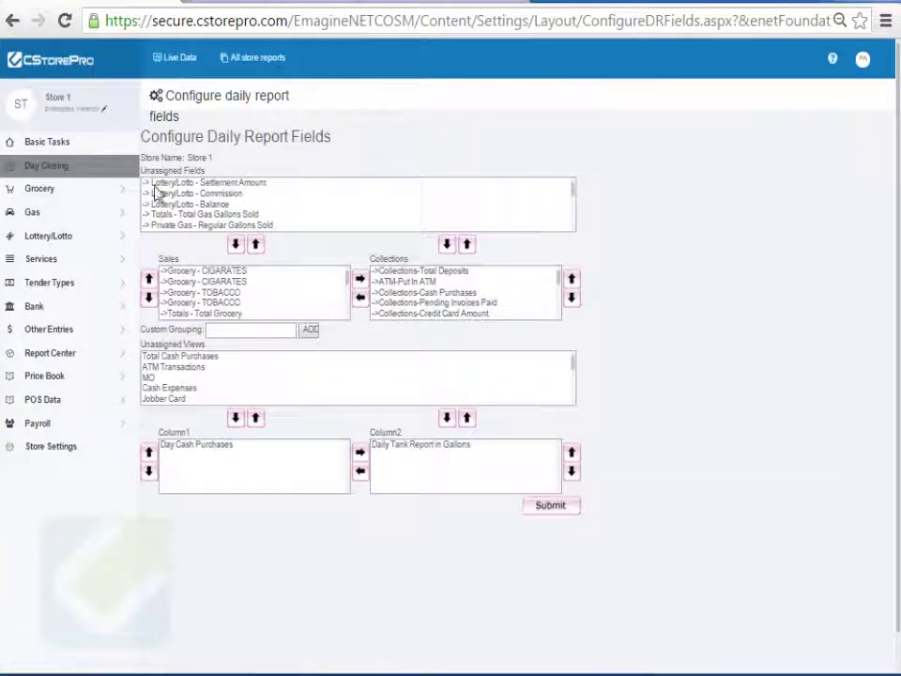
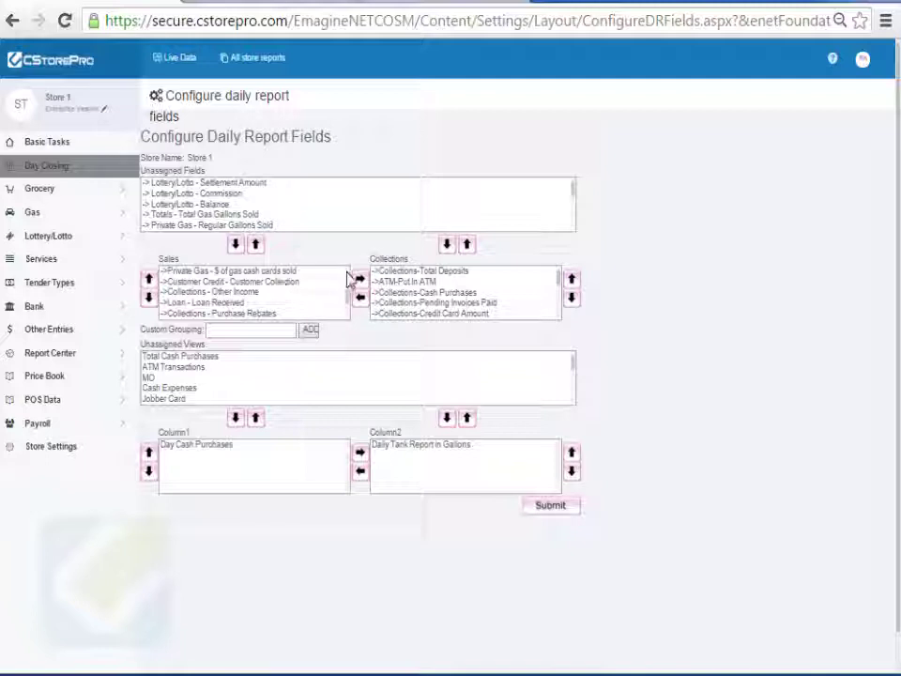
scroll(346, 275, "up", 2)
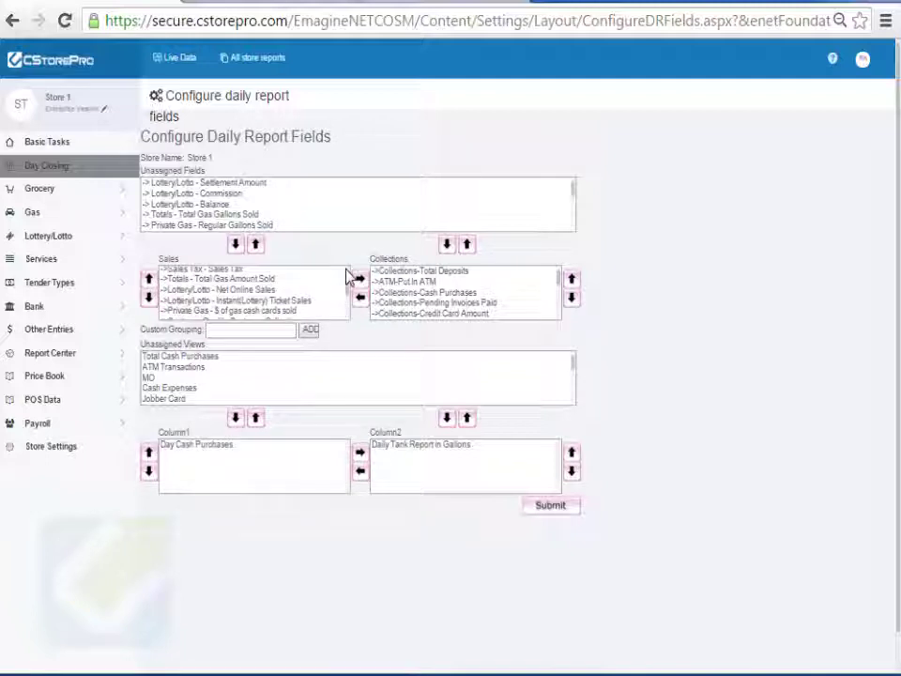
left_click(287, 311)
left_click(239, 246)
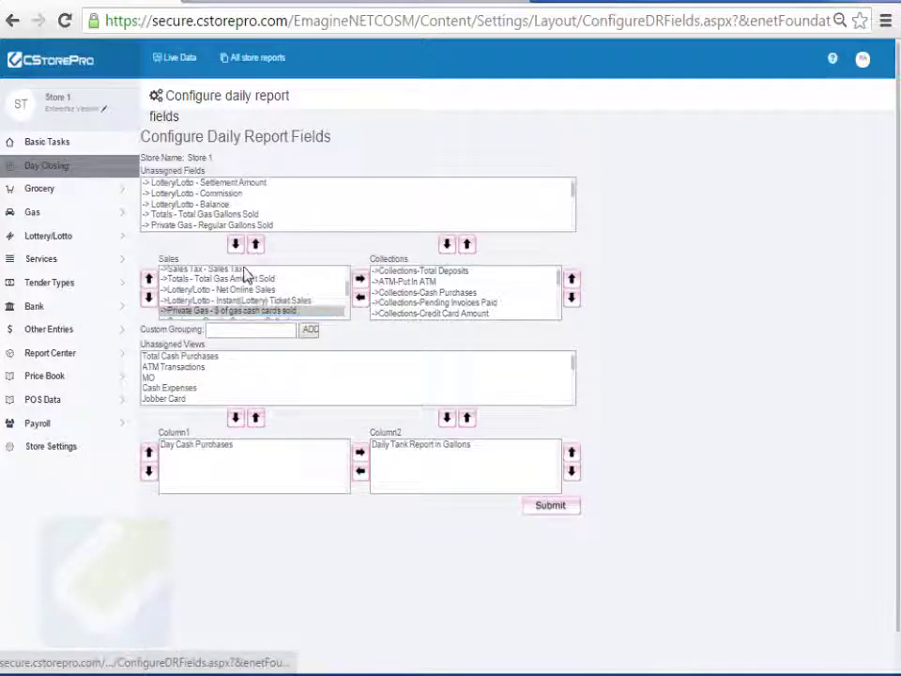
- Add the Cash Expenses view to Column2 of the printable daily report, look through the unassigned views and submit the configuration
left_click(184, 390)
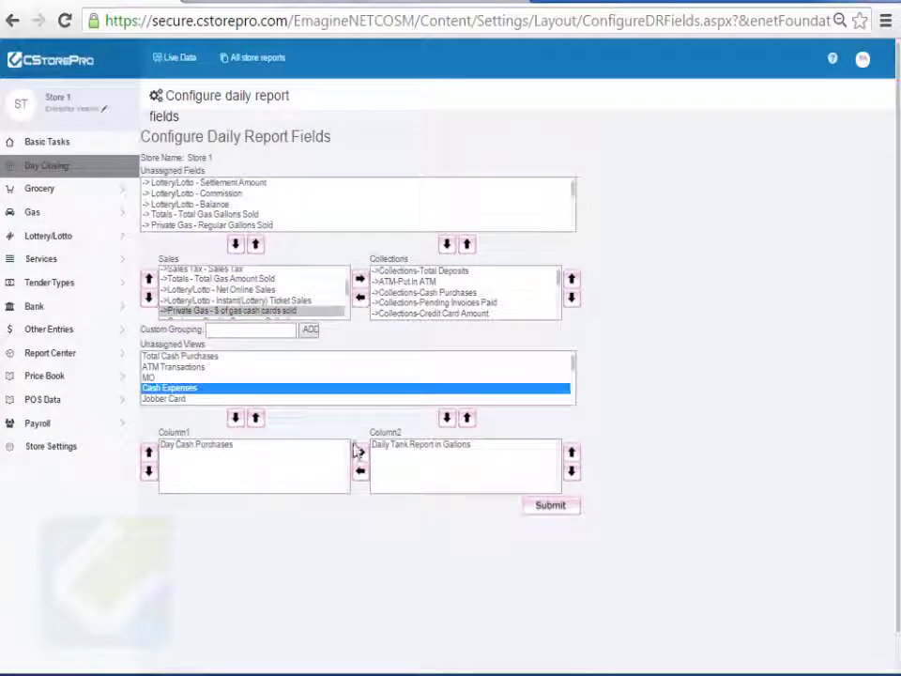
left_click(447, 420)
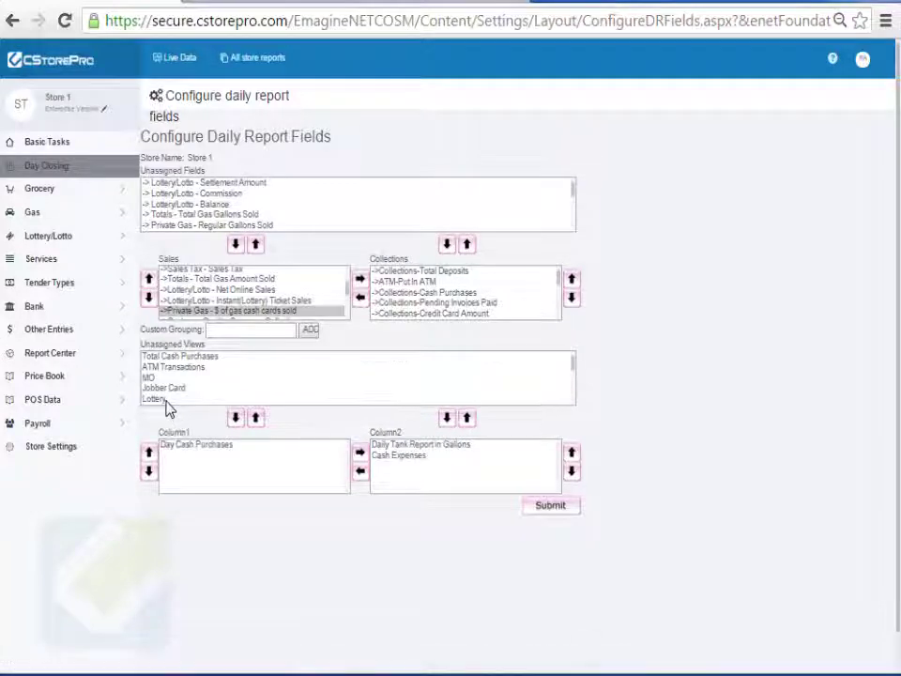
left_click(195, 357)
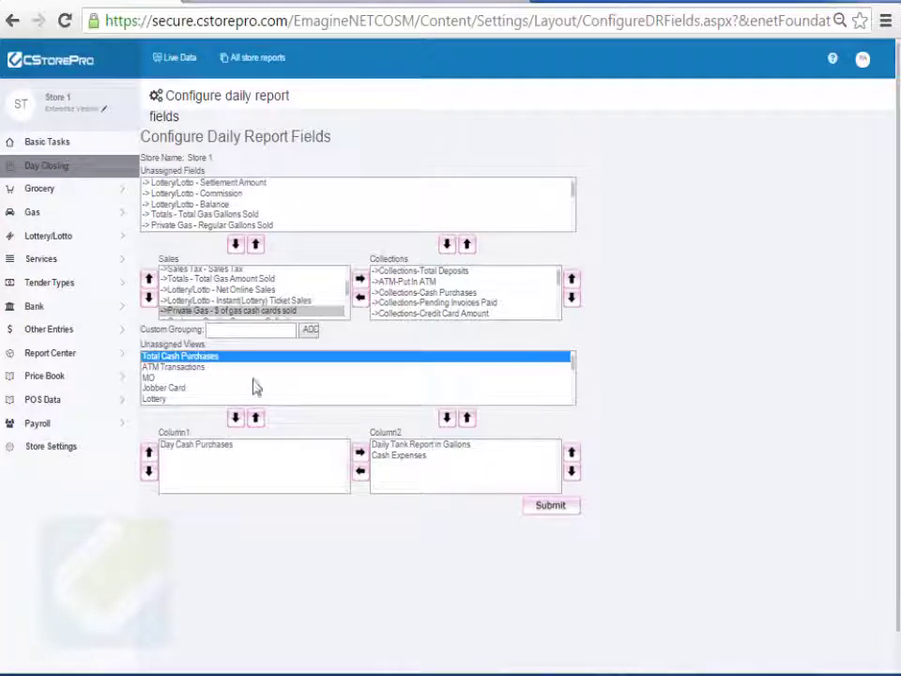
scroll(575, 373, "down", 1)
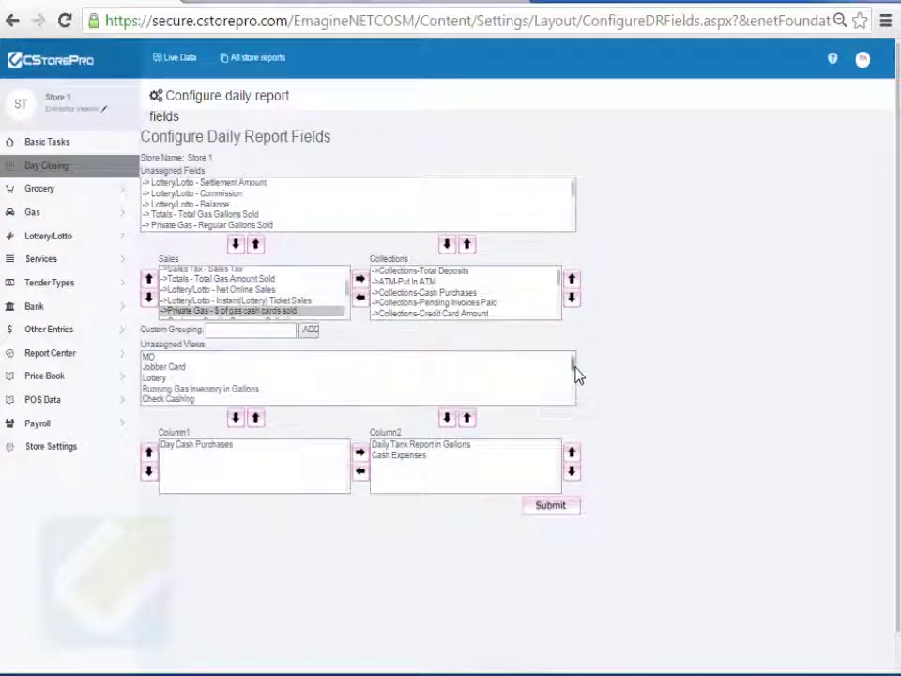
scroll(575, 373, "down", 1)
scroll(575, 376, "down", 2)
scroll(575, 377, "down", 6)
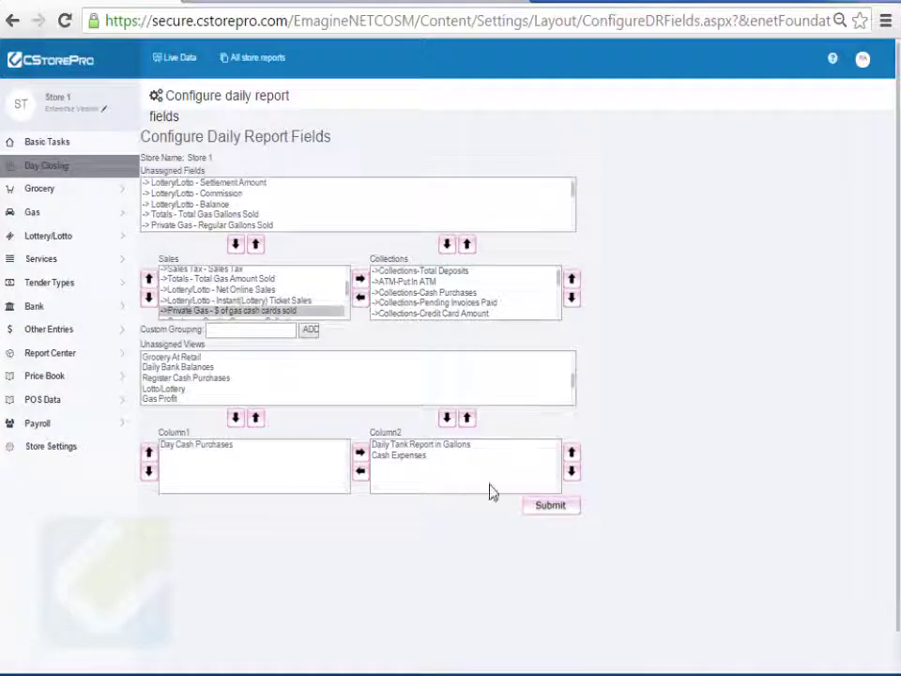
left_click(551, 514)
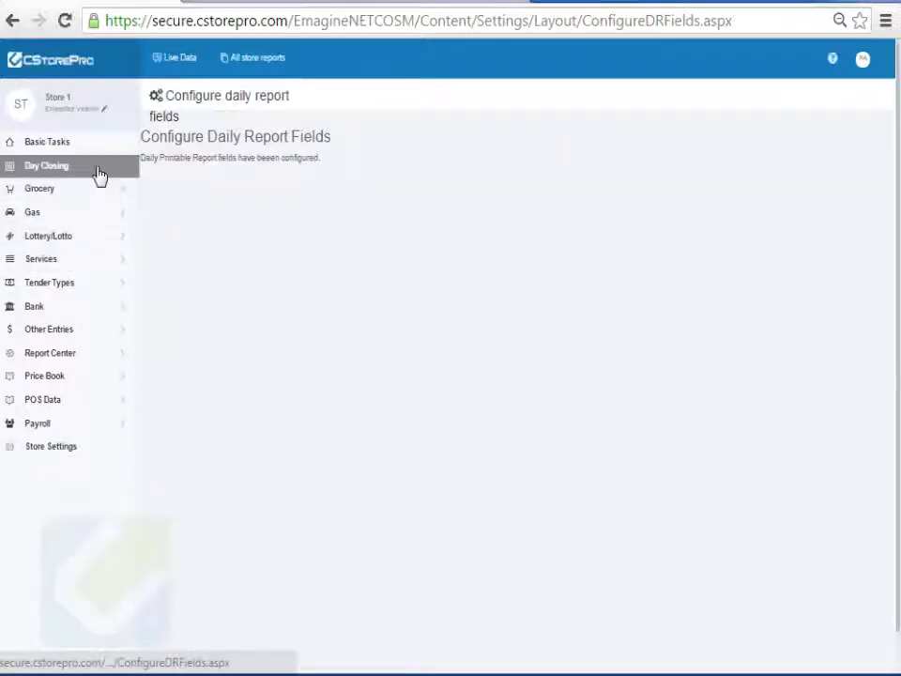
mouse_move(101, 175)
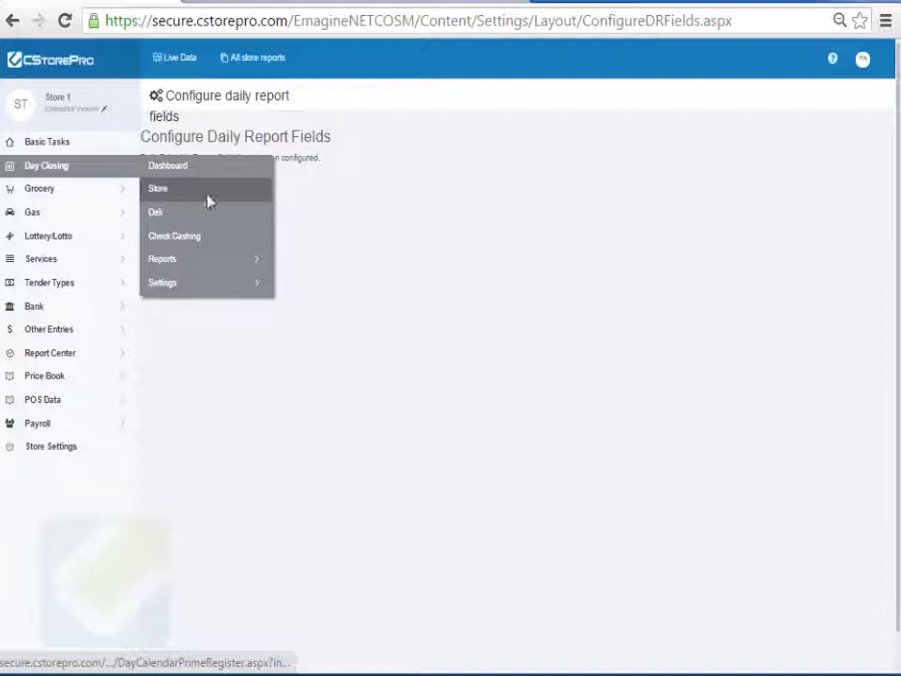
- Open the printable daily report for 2/16/2016 from the store's report calendar, check its day report details and return to the calendar
left_click(178, 192)
left_click(361, 416)
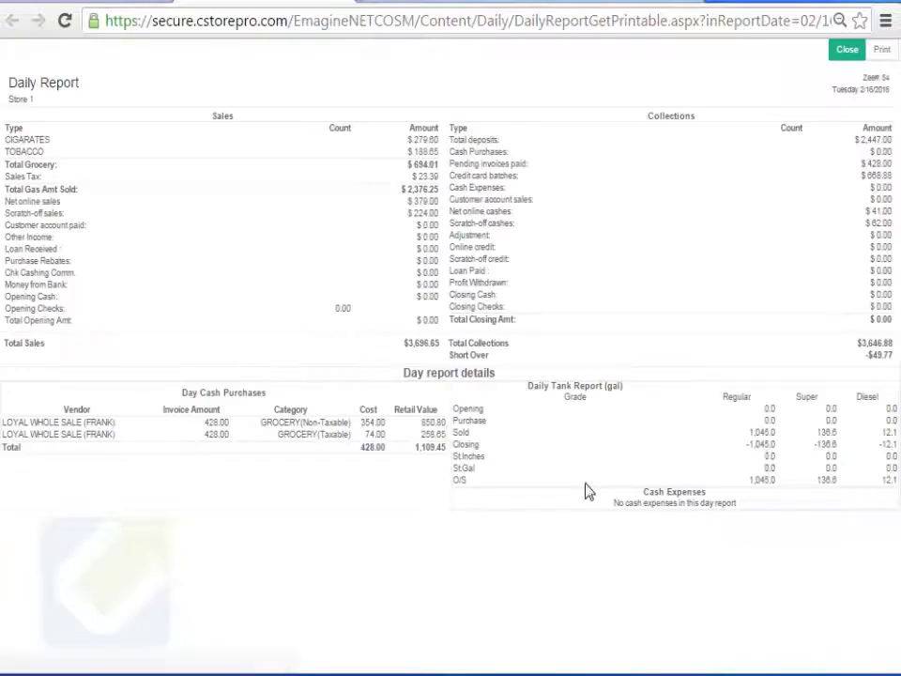
left_click_drag(571, 496, 771, 537)
key("alt+Left")
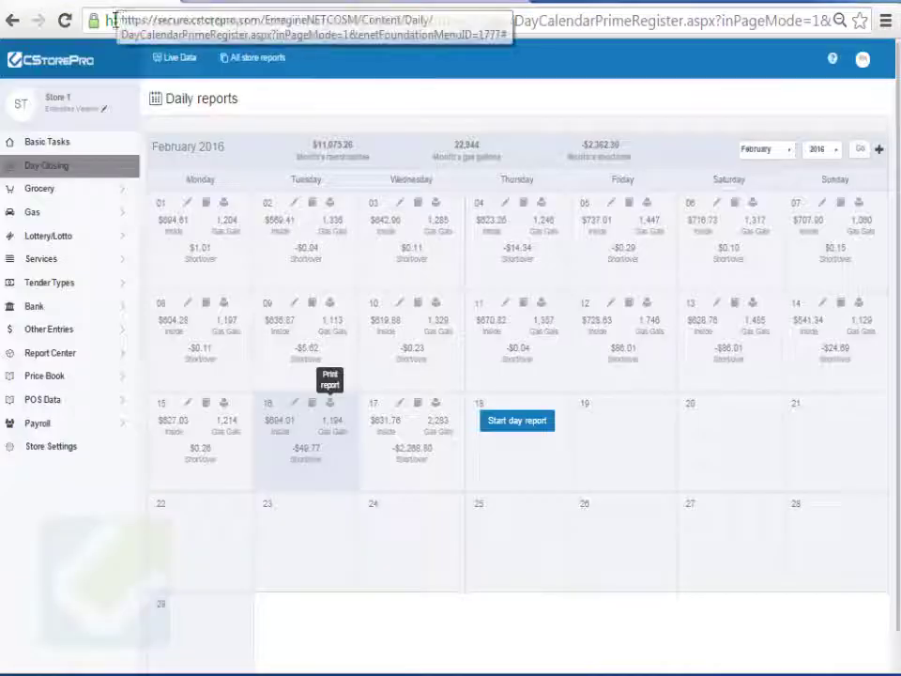
- View the custom views report for 2/16/2016, return to the calendar and open the Custom Views settings
left_click(313, 410)
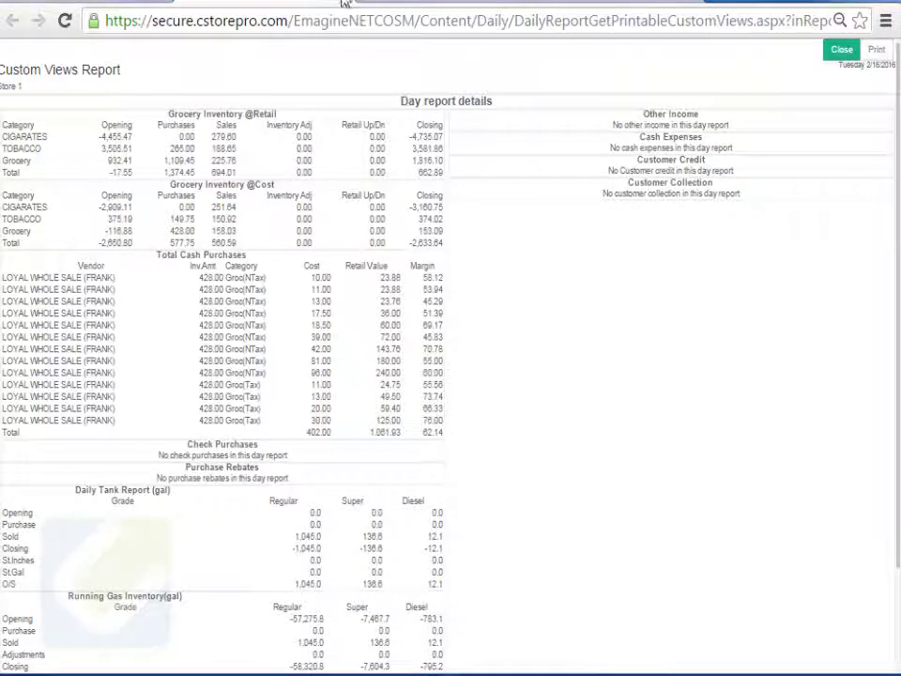
left_click(259, 4)
mouse_move(106, 171)
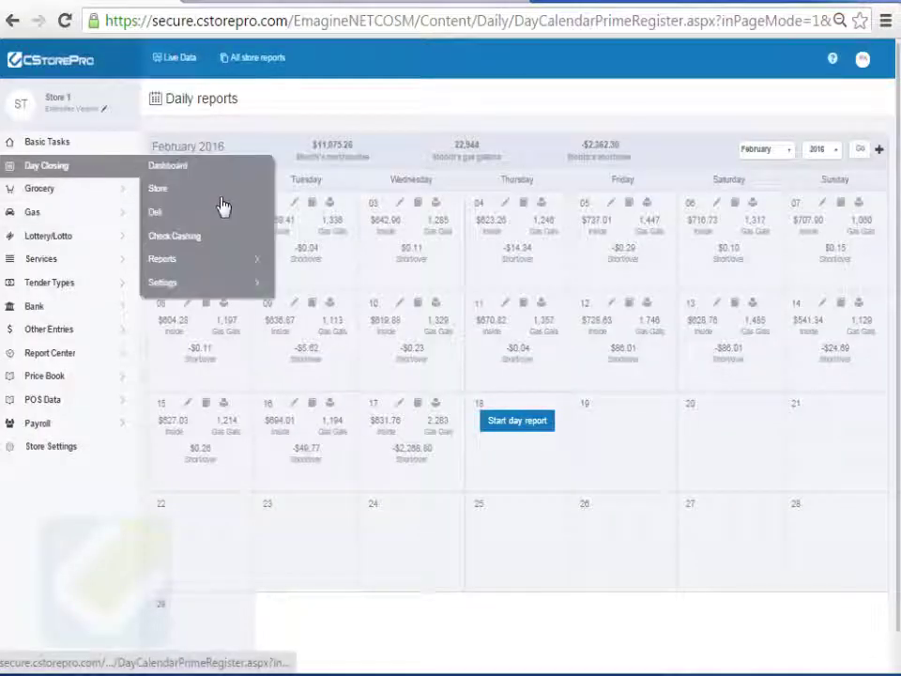
mouse_move(208, 287)
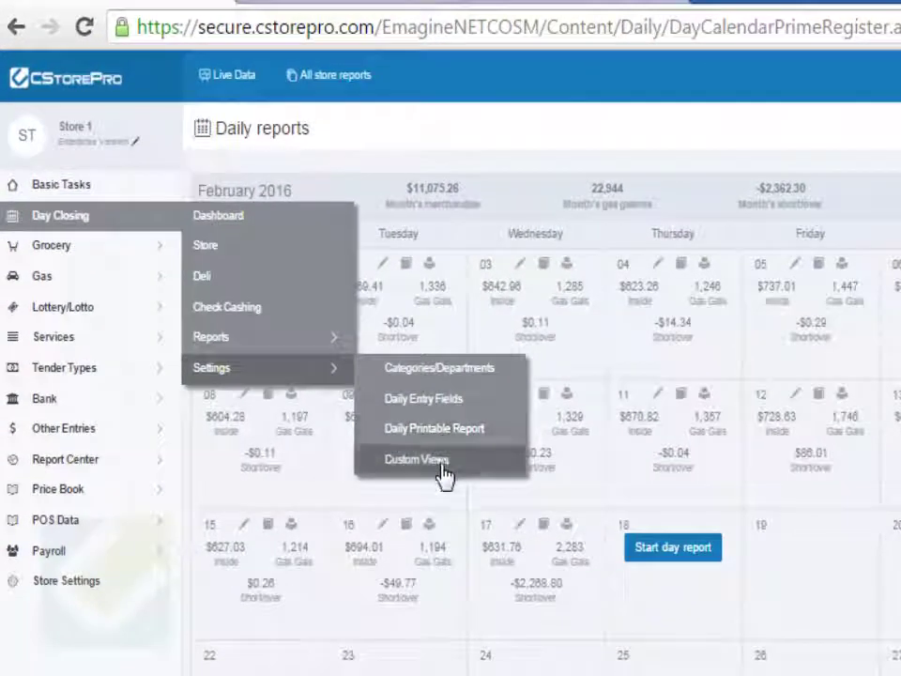
left_click(442, 464)
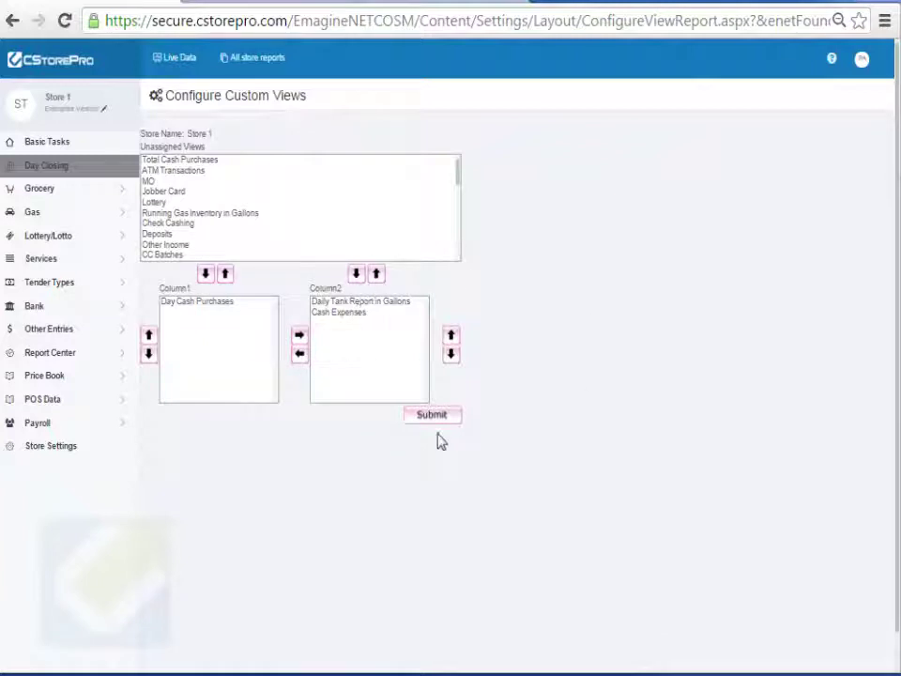
- Open the Day Closing dashboard to review the short/over chart and critical control points
left_click(46, 166)
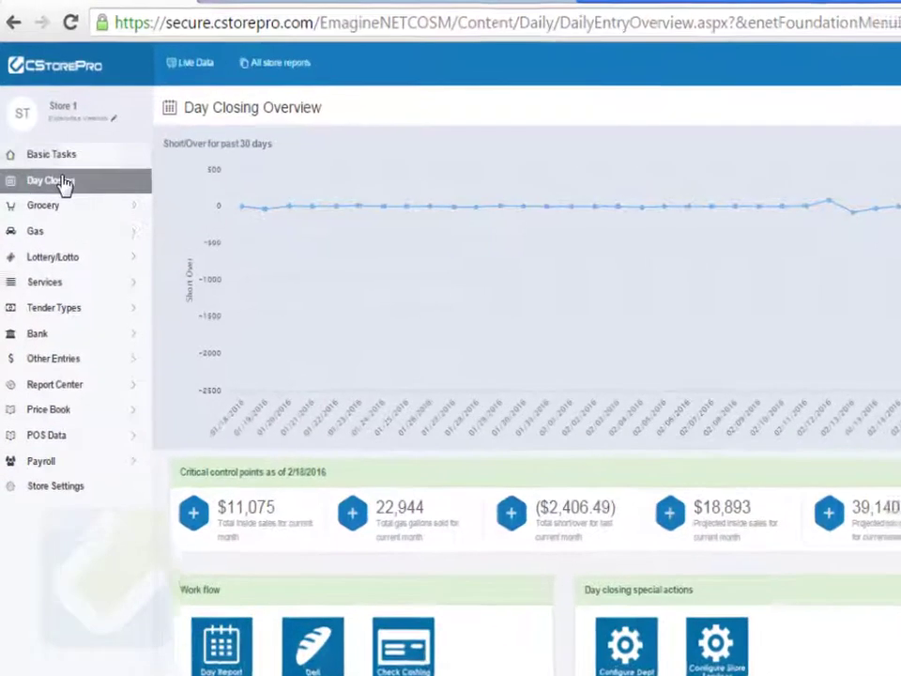
mouse_move(65, 183)
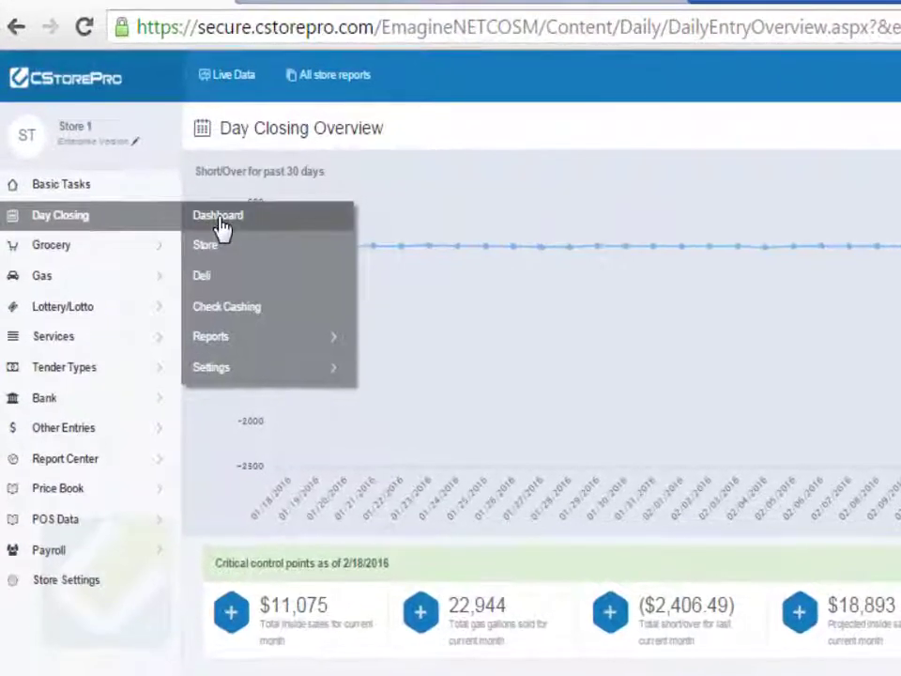
left_click(219, 219)
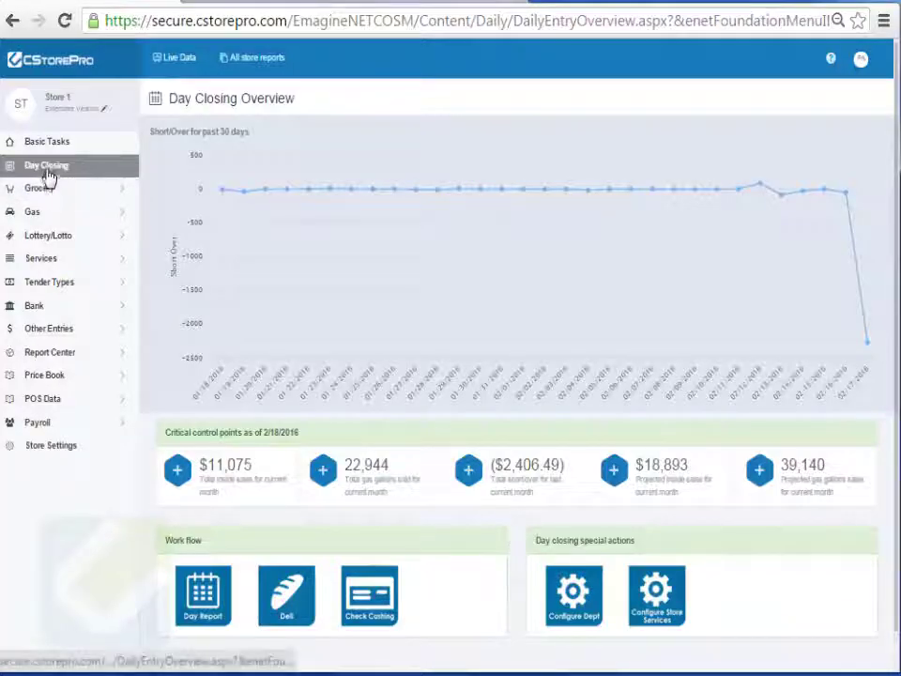
- Run the Daily Summary report for 02/01/2016 - 02/18/2016 with the Primary Register and the Sales Summary report type
mouse_move(55, 171)
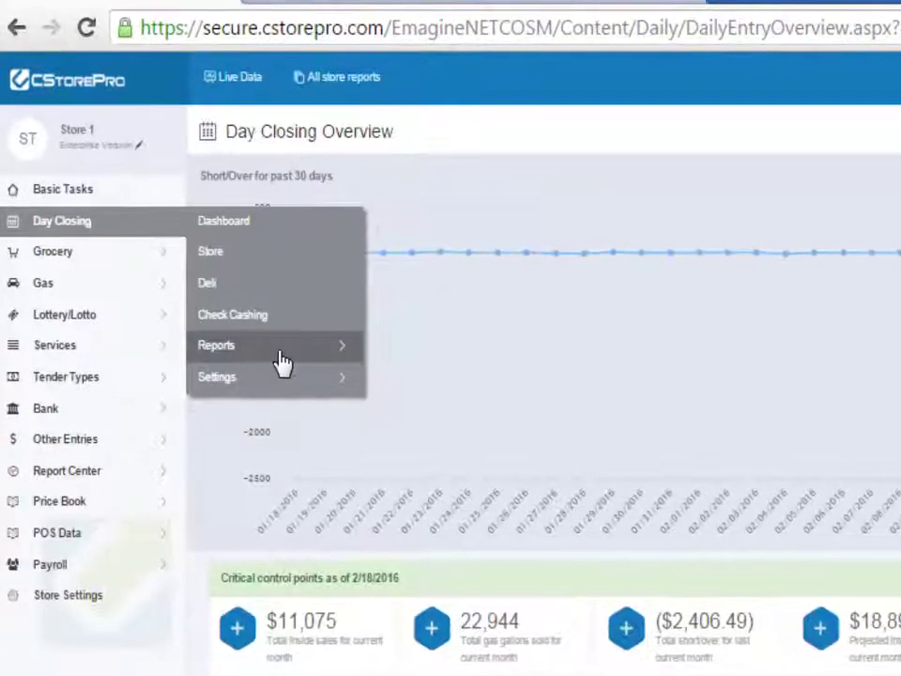
mouse_move(293, 321)
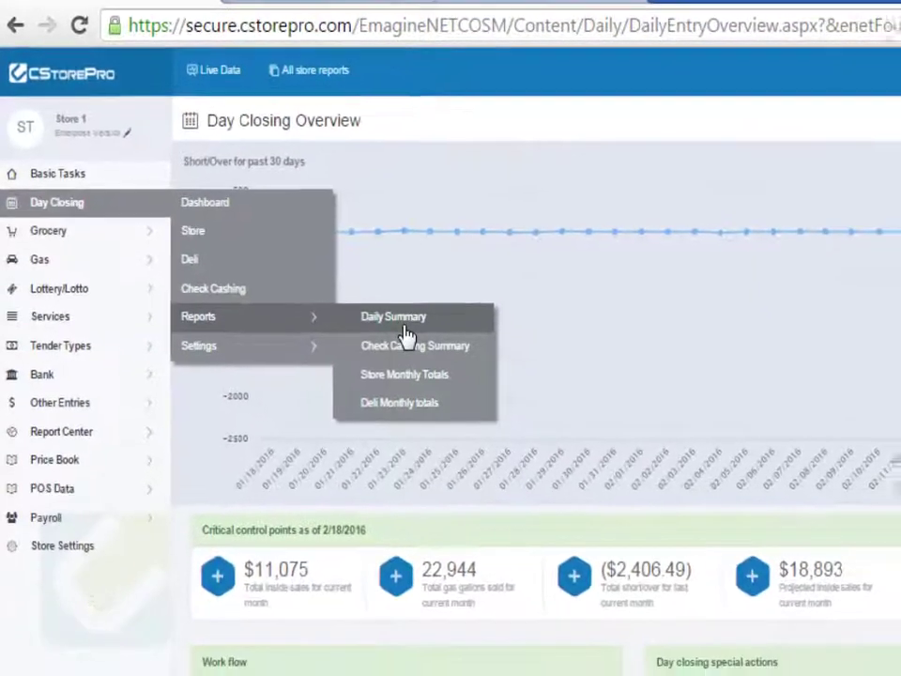
left_click(441, 355)
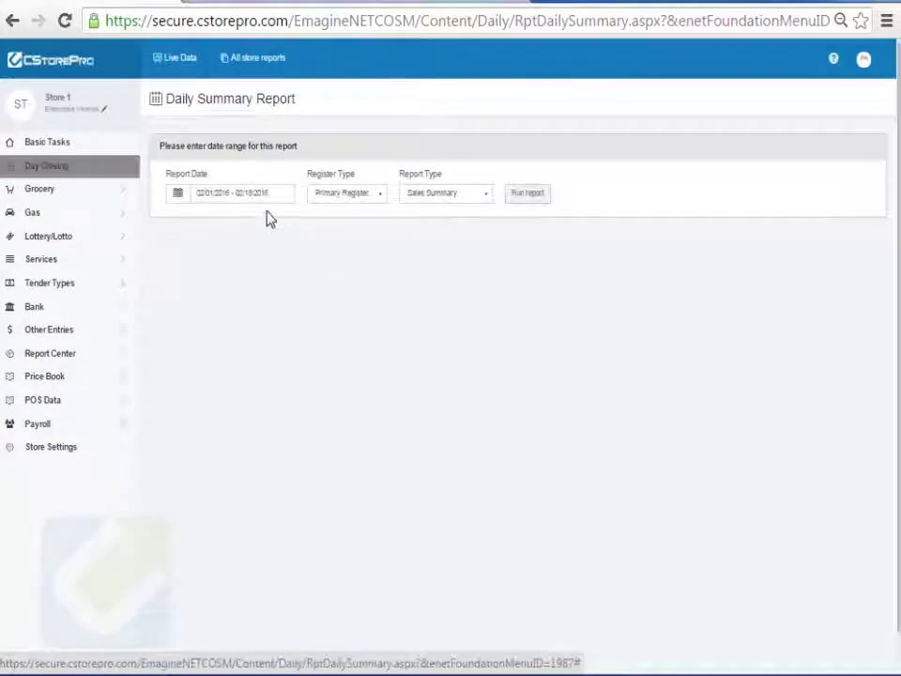
left_click(526, 197)
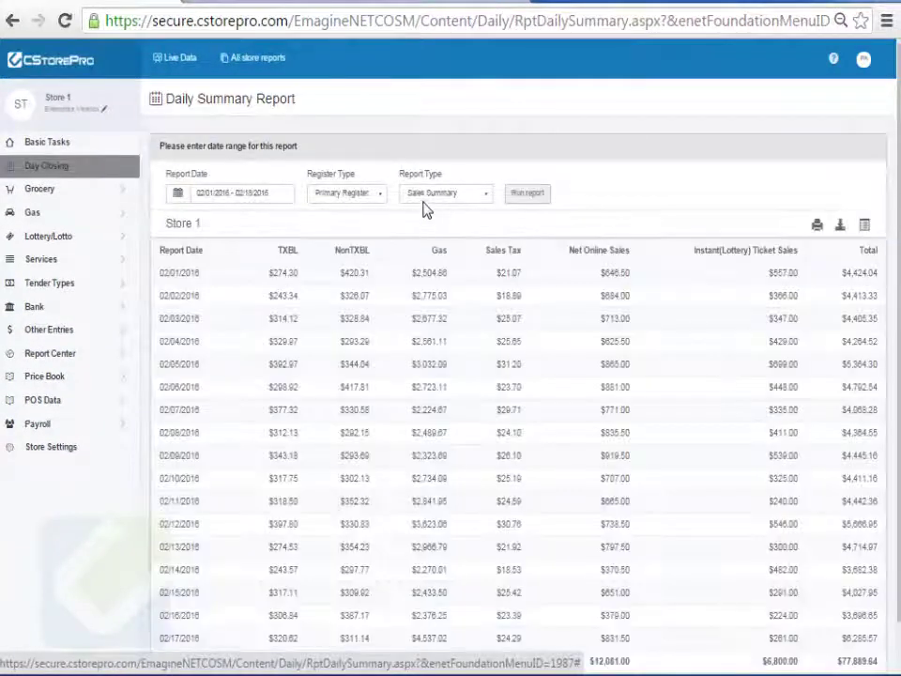
- Change the report type to Collections Summary and rerun the daily summary report
left_click(451, 193)
left_click(448, 221)
left_click(523, 197)
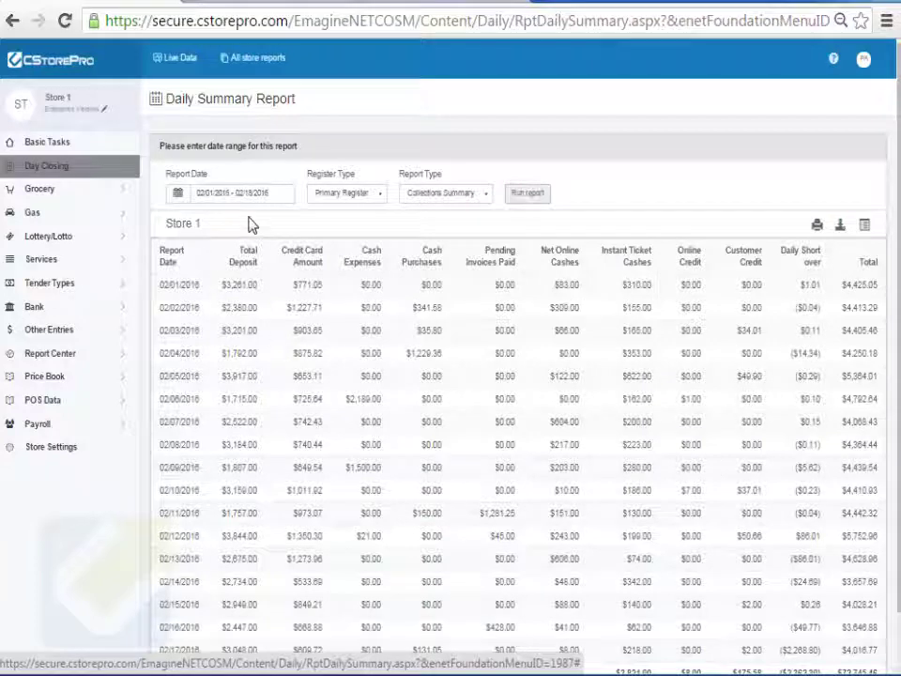
- Open the Store Monthly Totals report, set its date range to Jan 2016 and run it
mouse_move(111, 172)
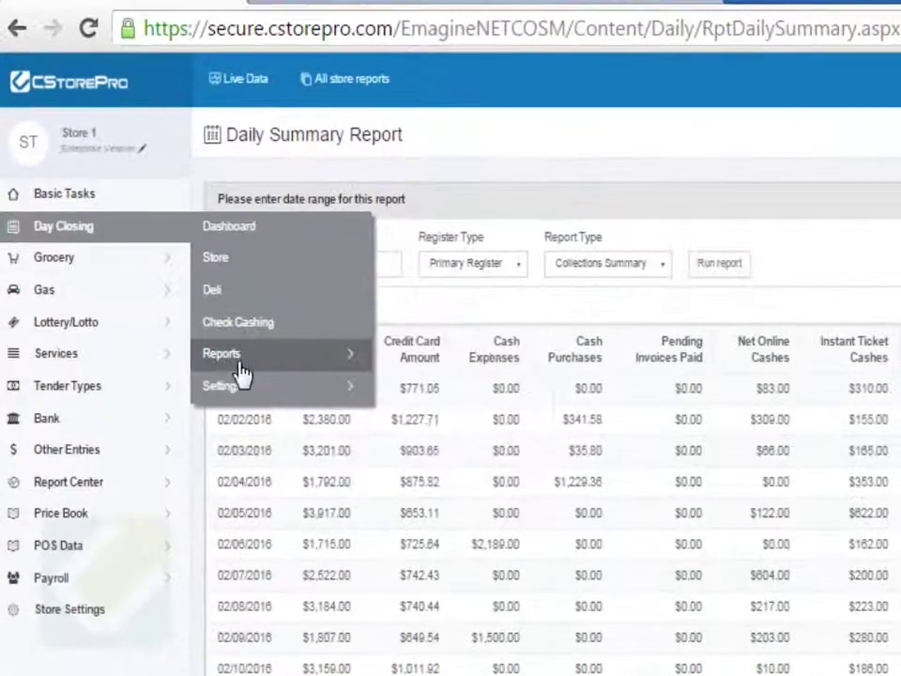
mouse_move(206, 320)
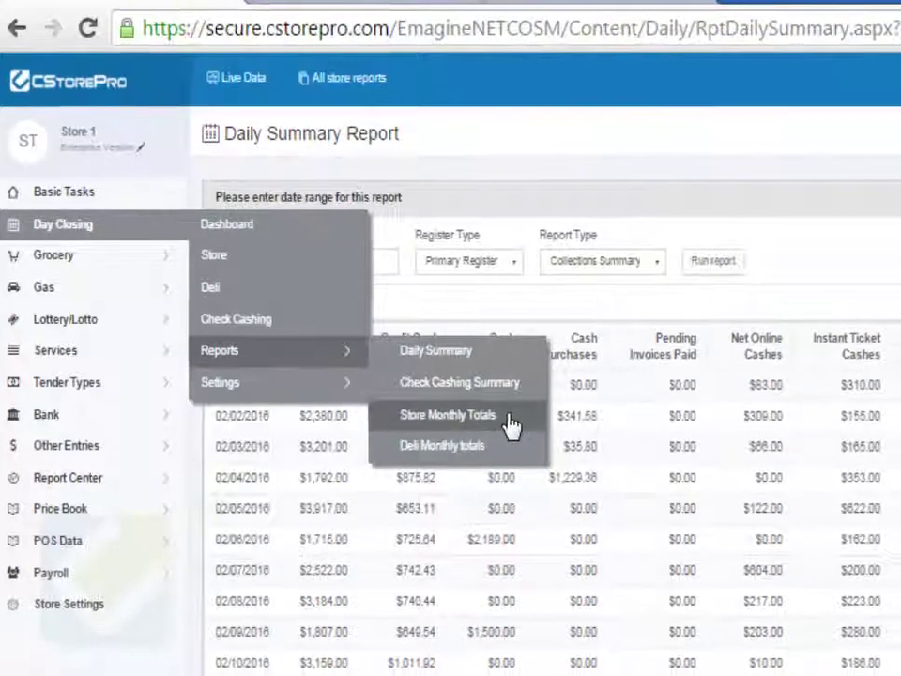
left_click(511, 425)
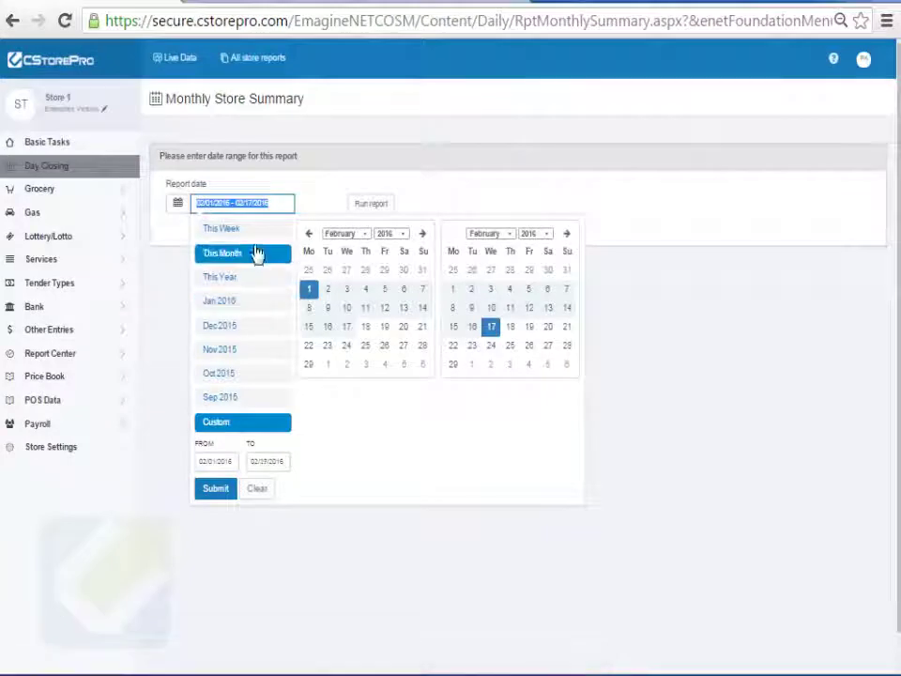
left_click(235, 303)
left_click(371, 205)
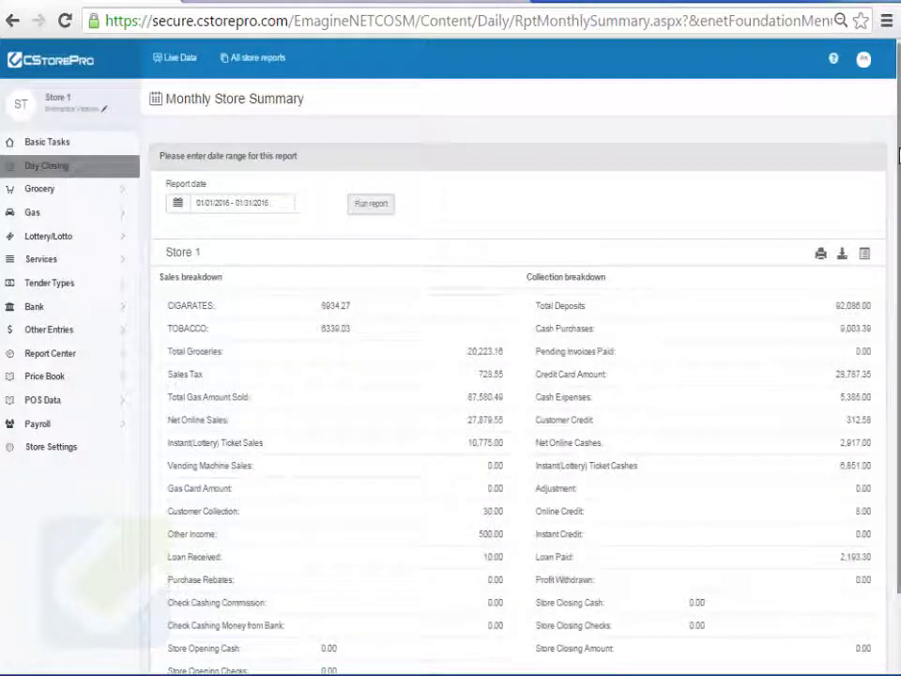
- Review the monthly store summary's totals, preview its printout and cancel printing
scroll(898, 341, "down", 2)
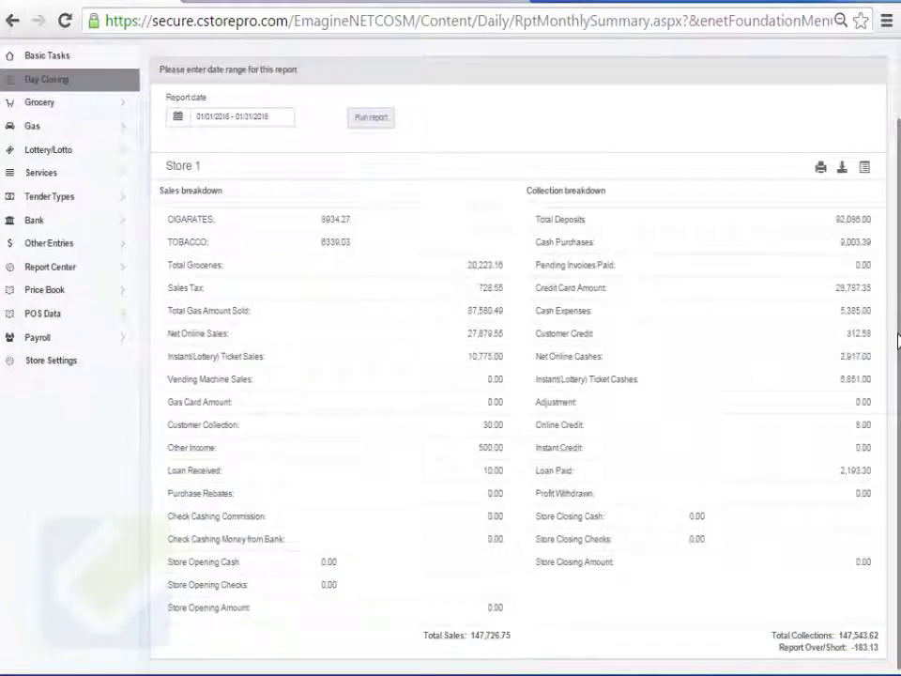
left_click(822, 171)
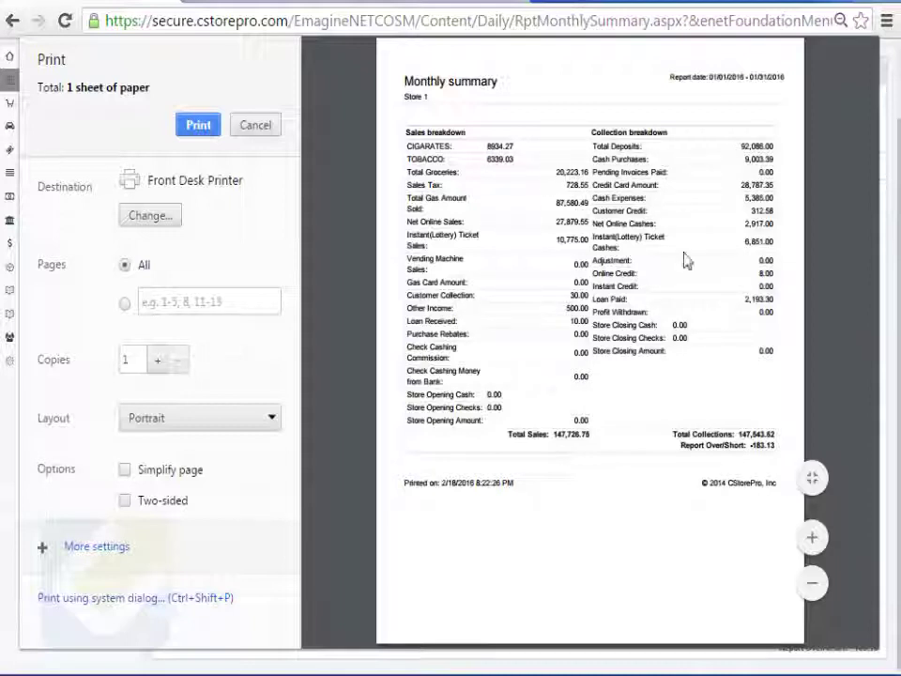
left_click(267, 122)
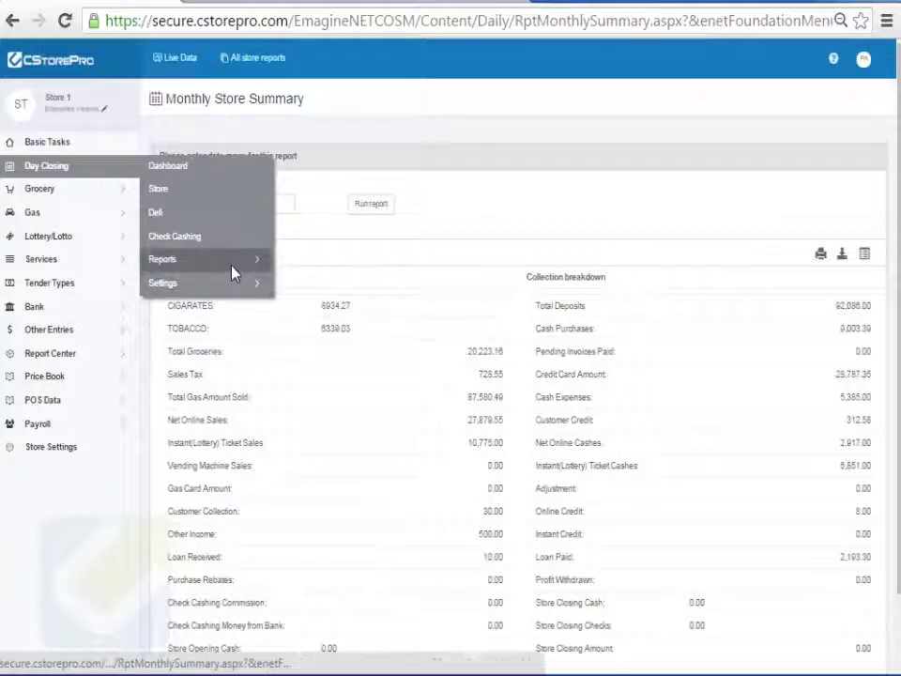
- Open the Deli Monthly totals report from the Day Closing reports
mouse_move(232, 271)
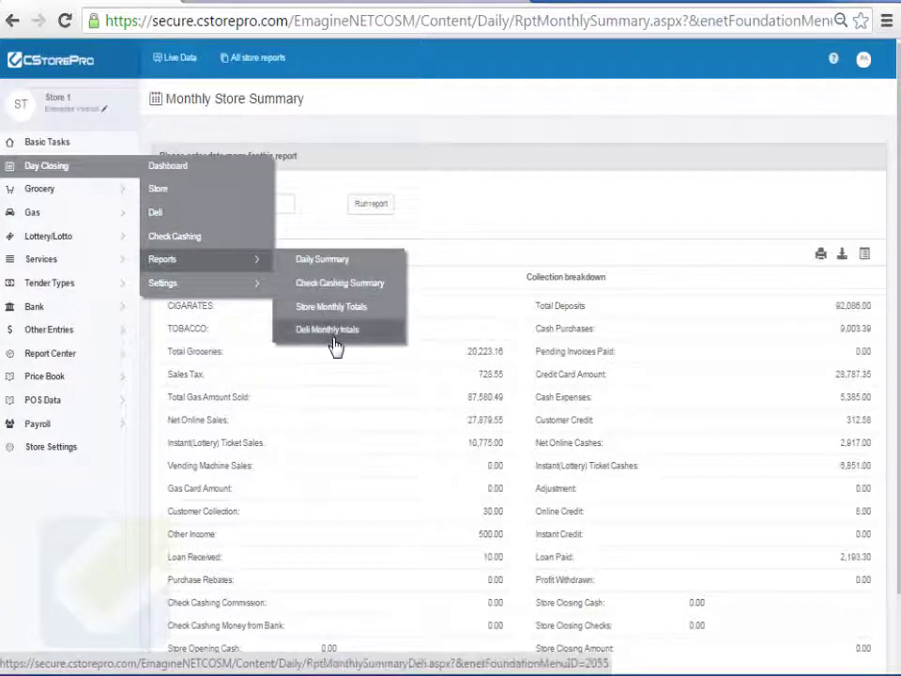